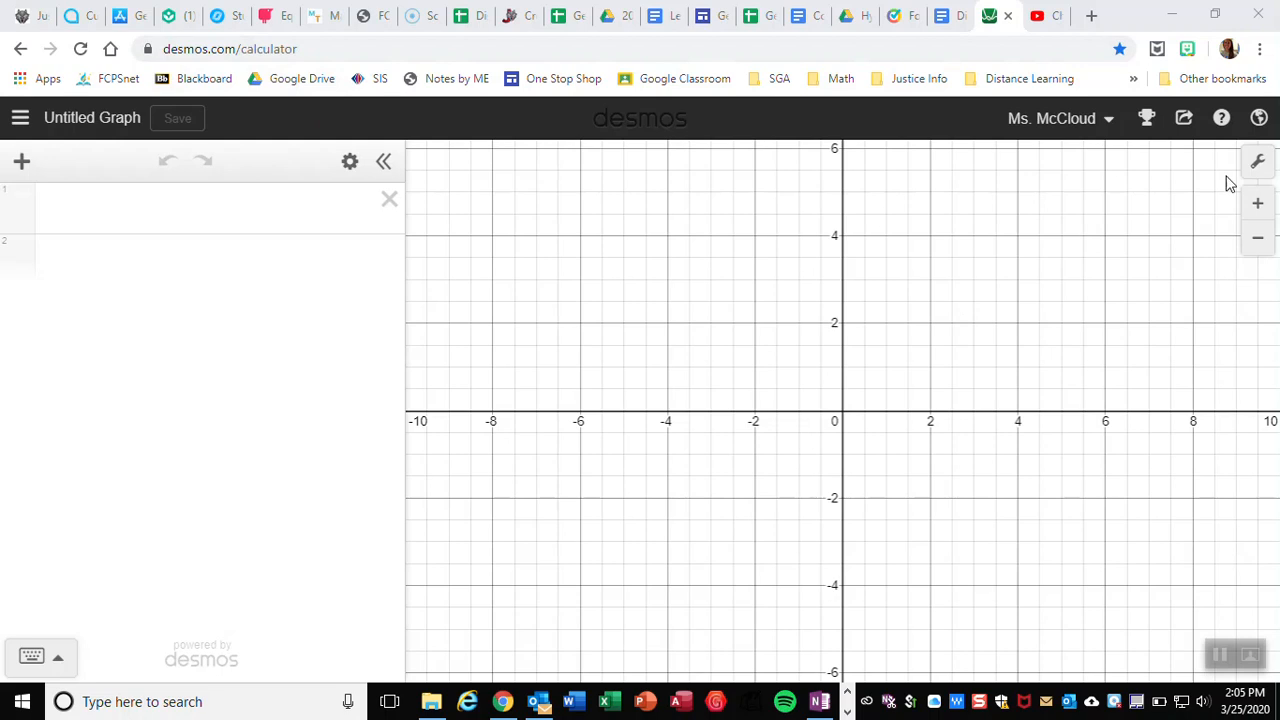
Step: Try switching the axis arrows on and off and the grid off and on in the graph settings
left_click(1257, 163)
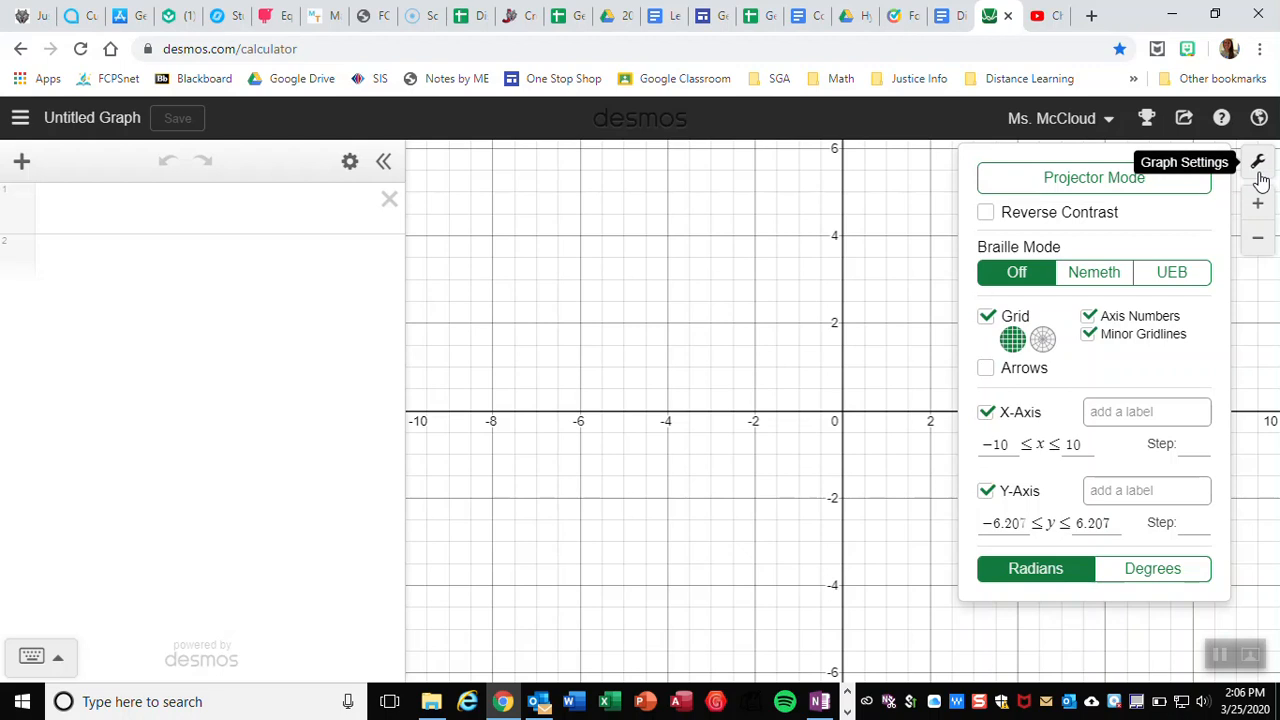
left_click(986, 369)
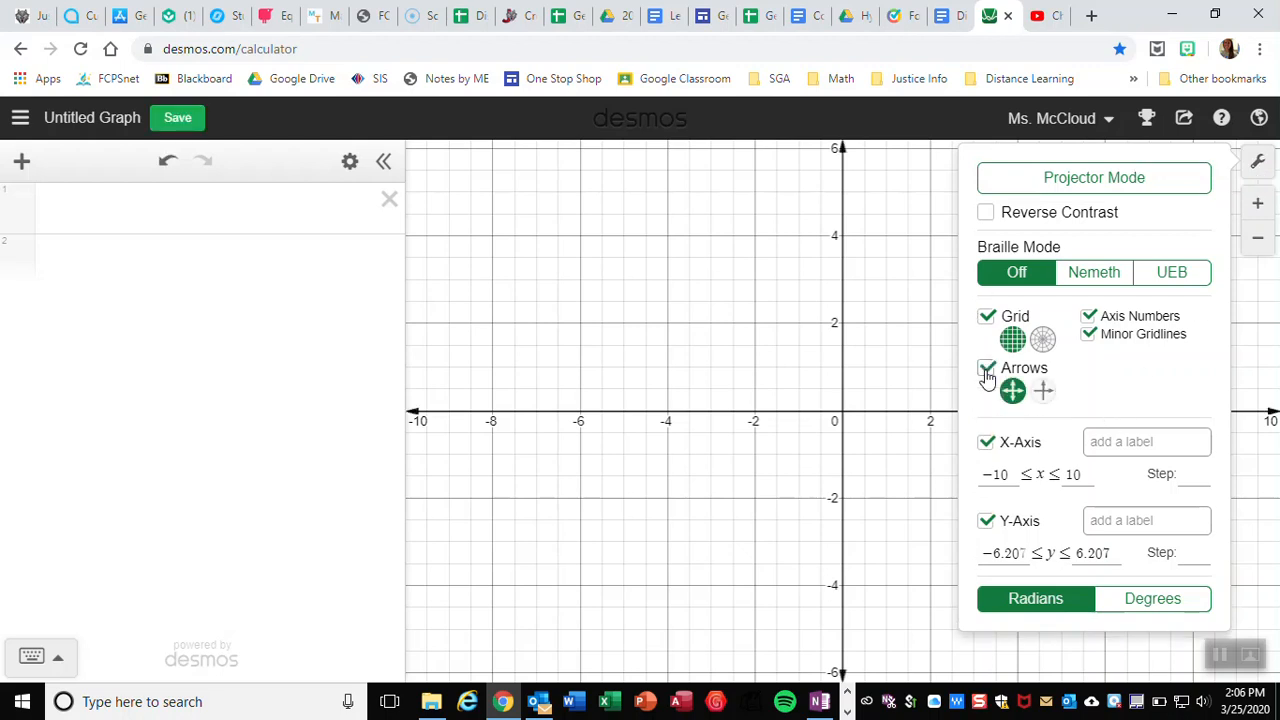
left_click(986, 369)
left_click(987, 316)
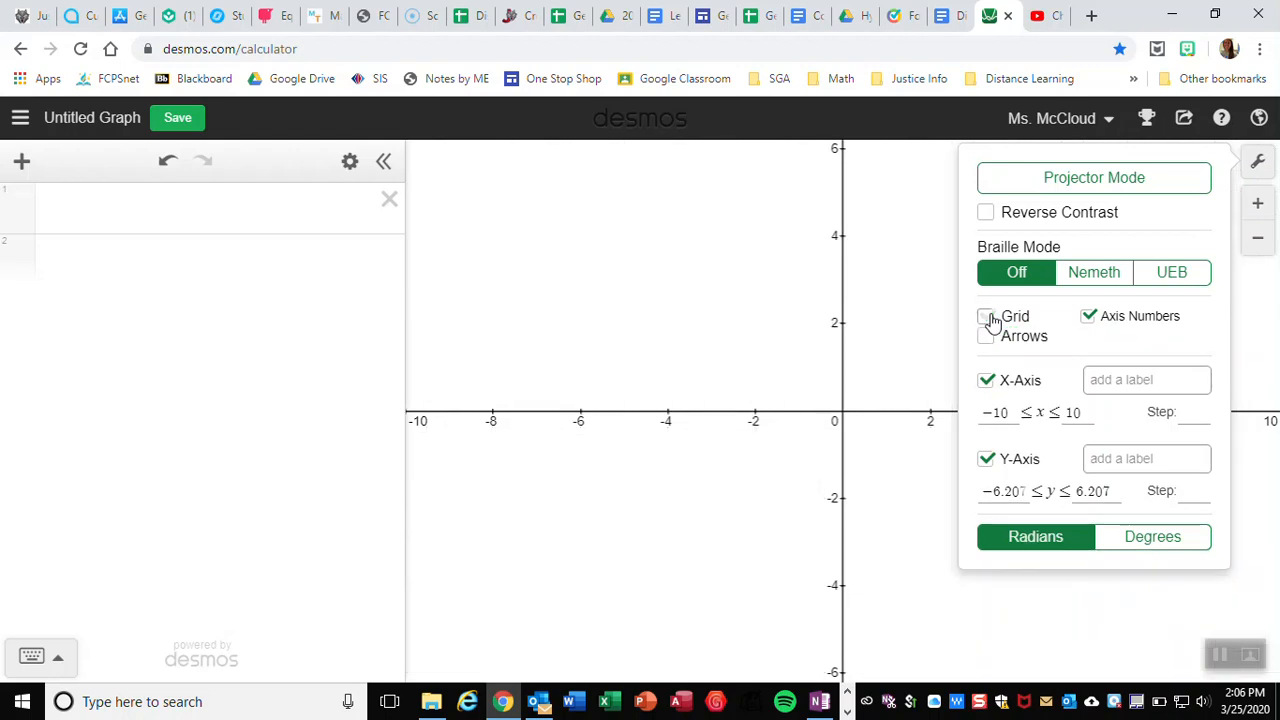
left_click(987, 317)
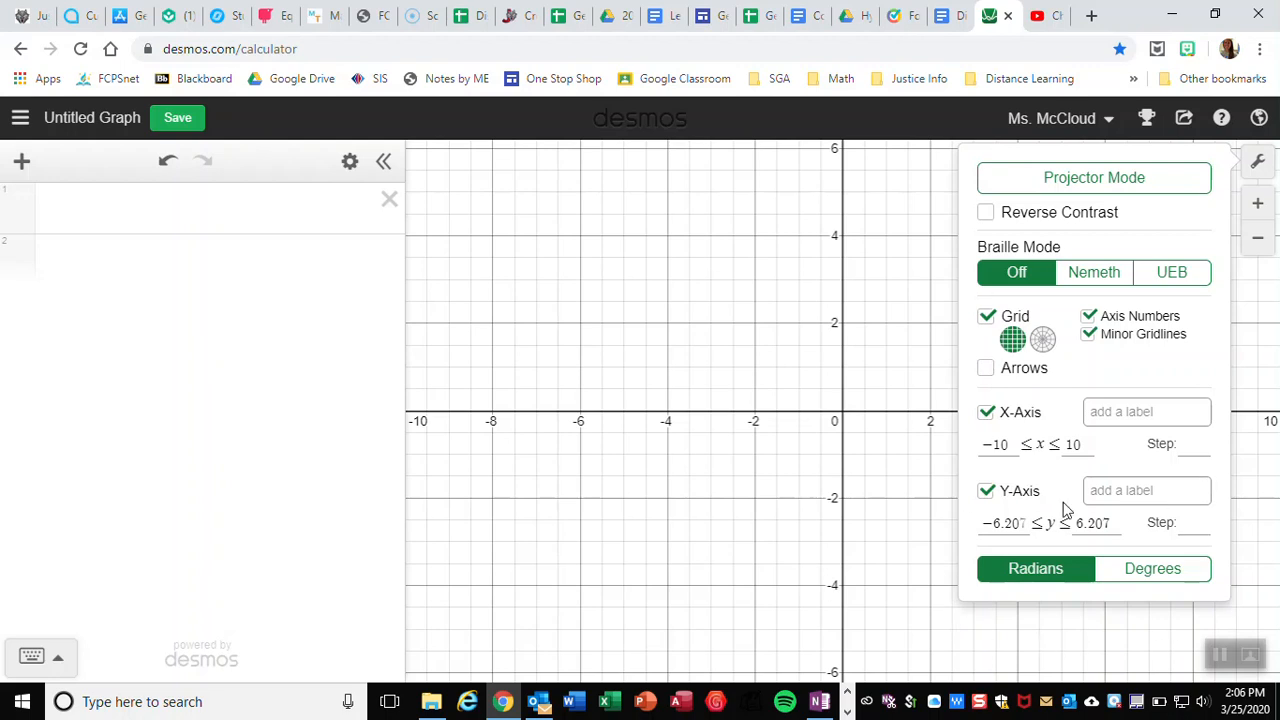
Step: Set the graph's angle unit to degrees and close the graph settings
left_click(1148, 578)
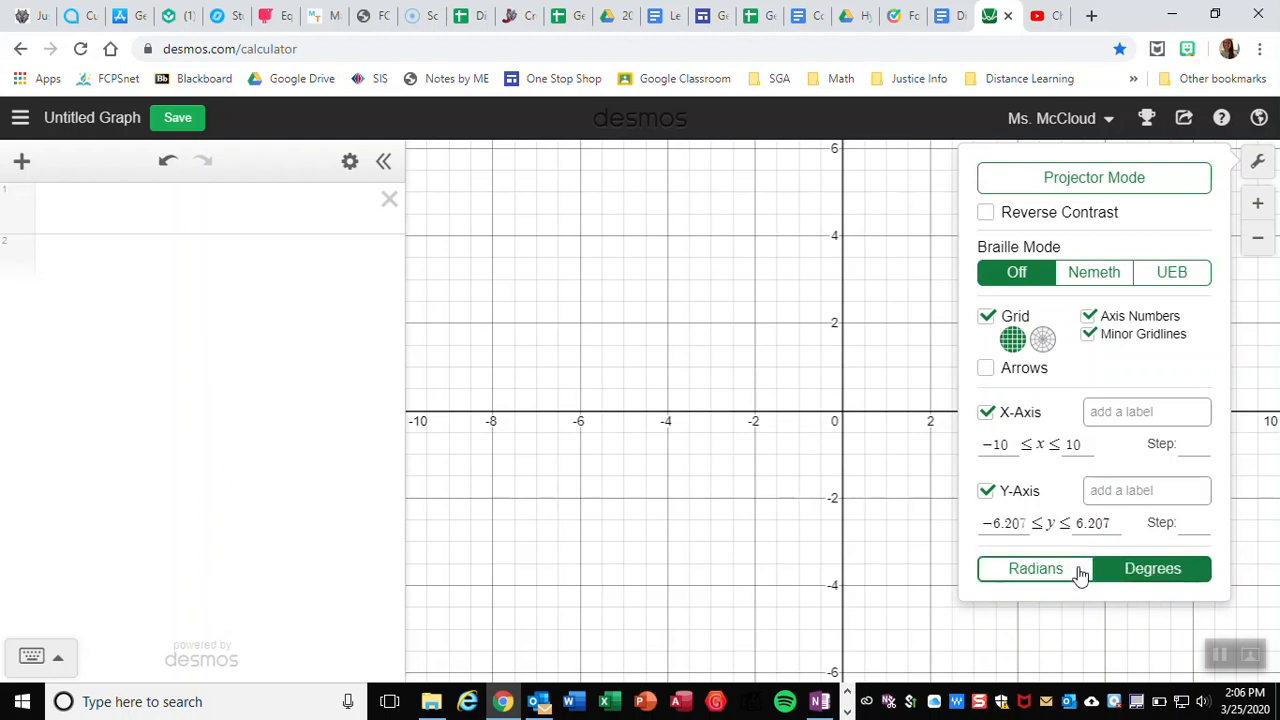
left_click(1080, 570)
left_click(1115, 578)
left_click(1258, 165)
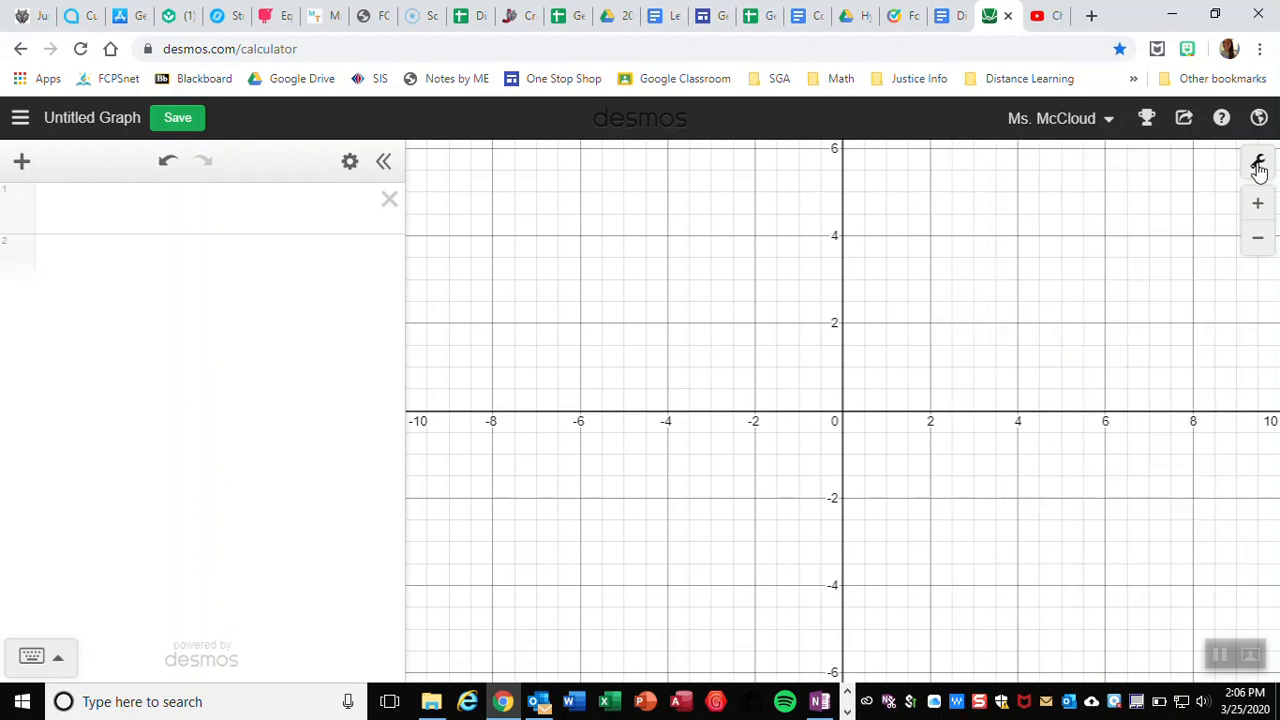
left_click(1258, 165)
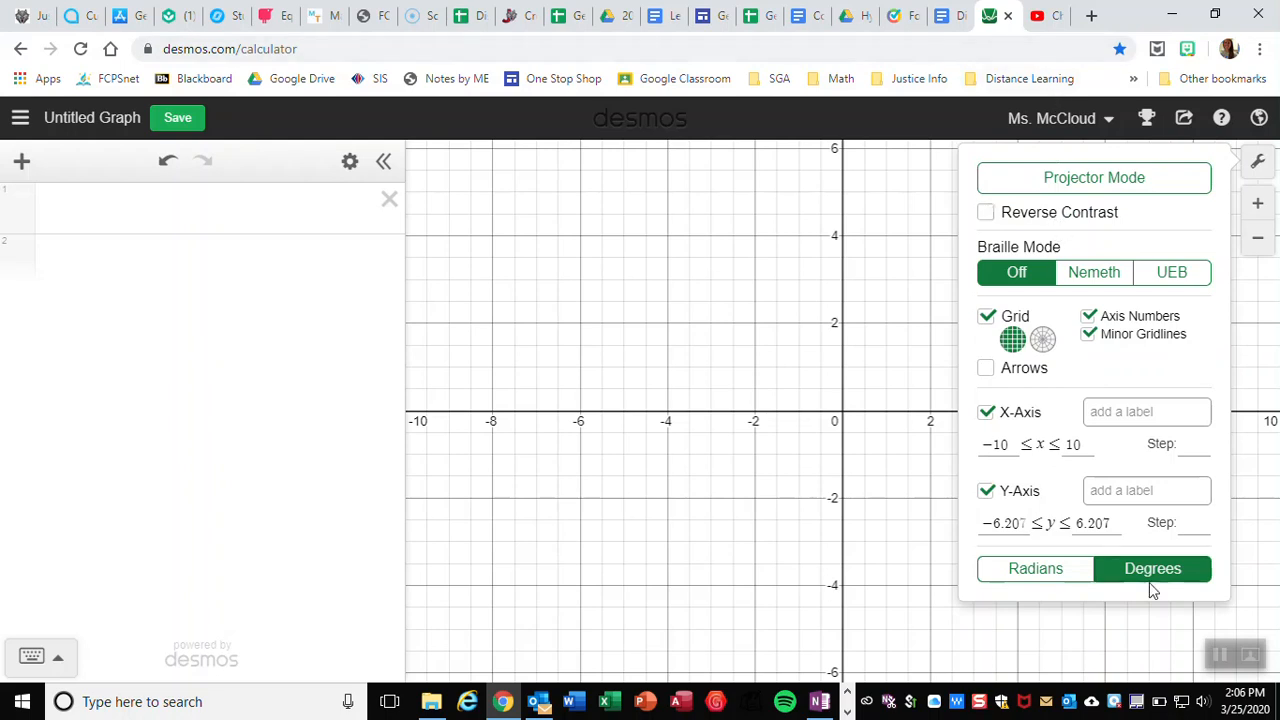
left_click(1088, 570)
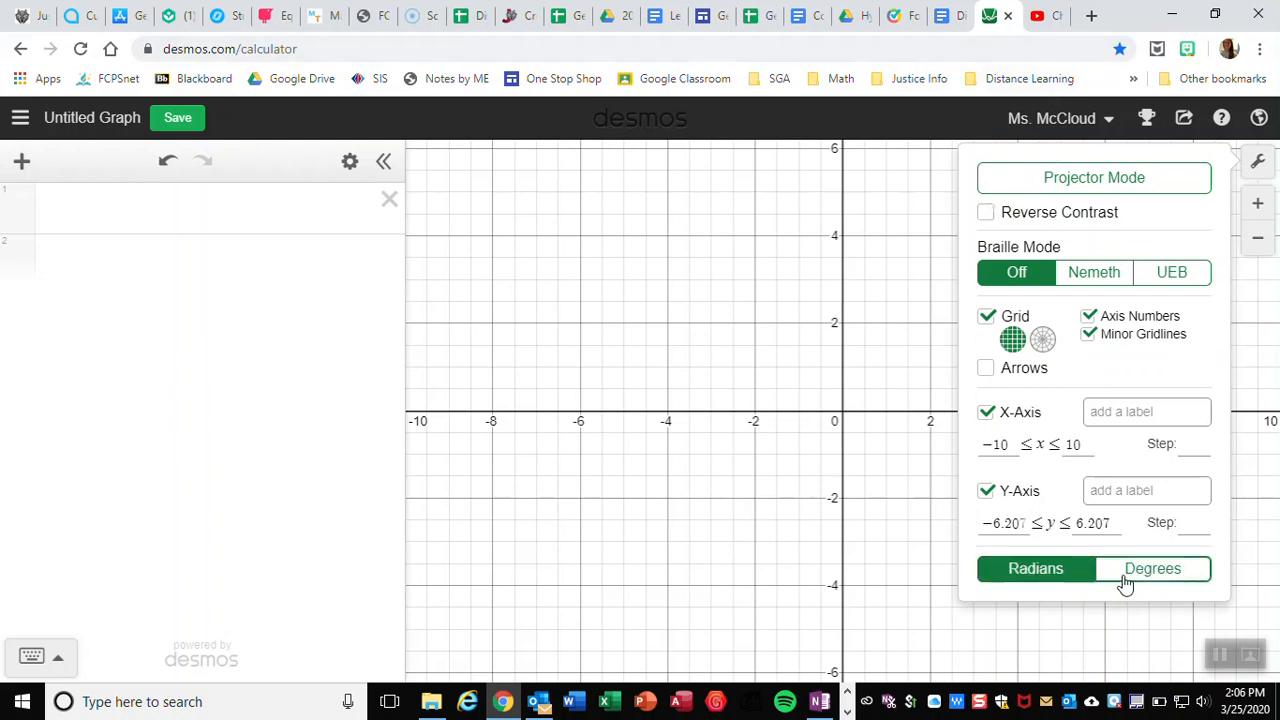
left_click(1124, 578)
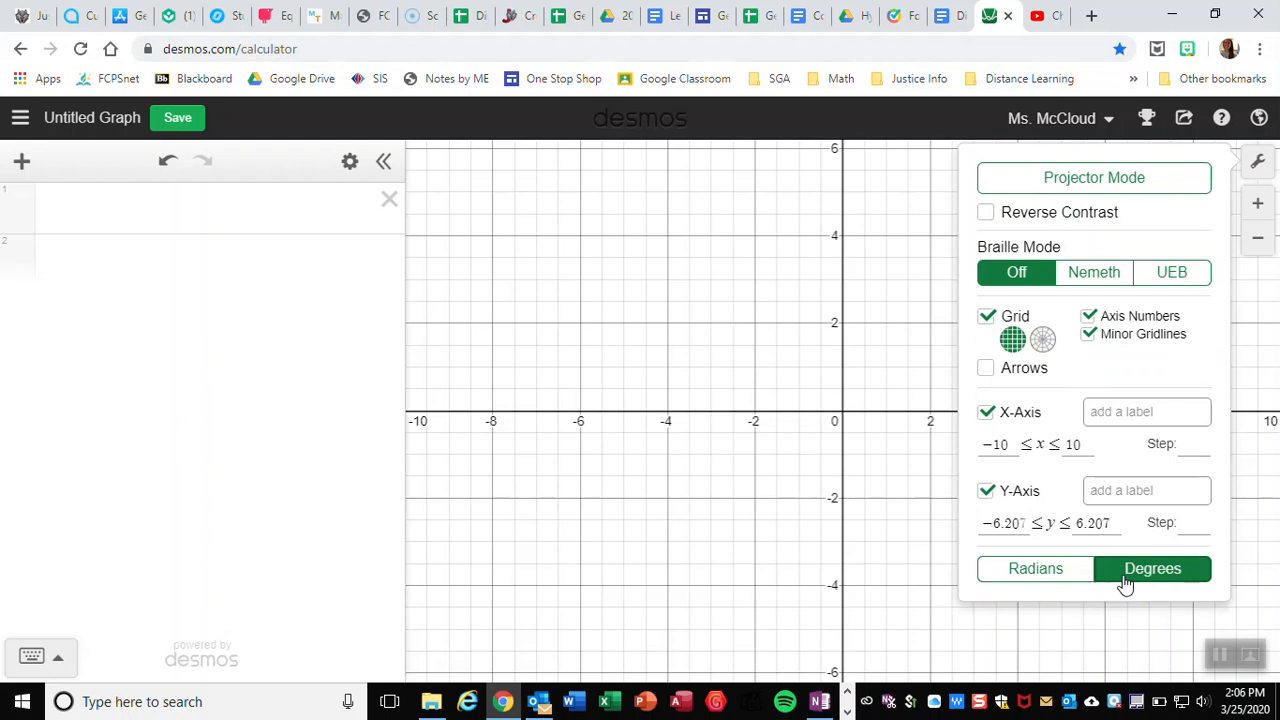
left_click(1252, 172)
Step: Examine the empty graph at closer and wider zoom levels, and return to the default view
left_click(1260, 210)
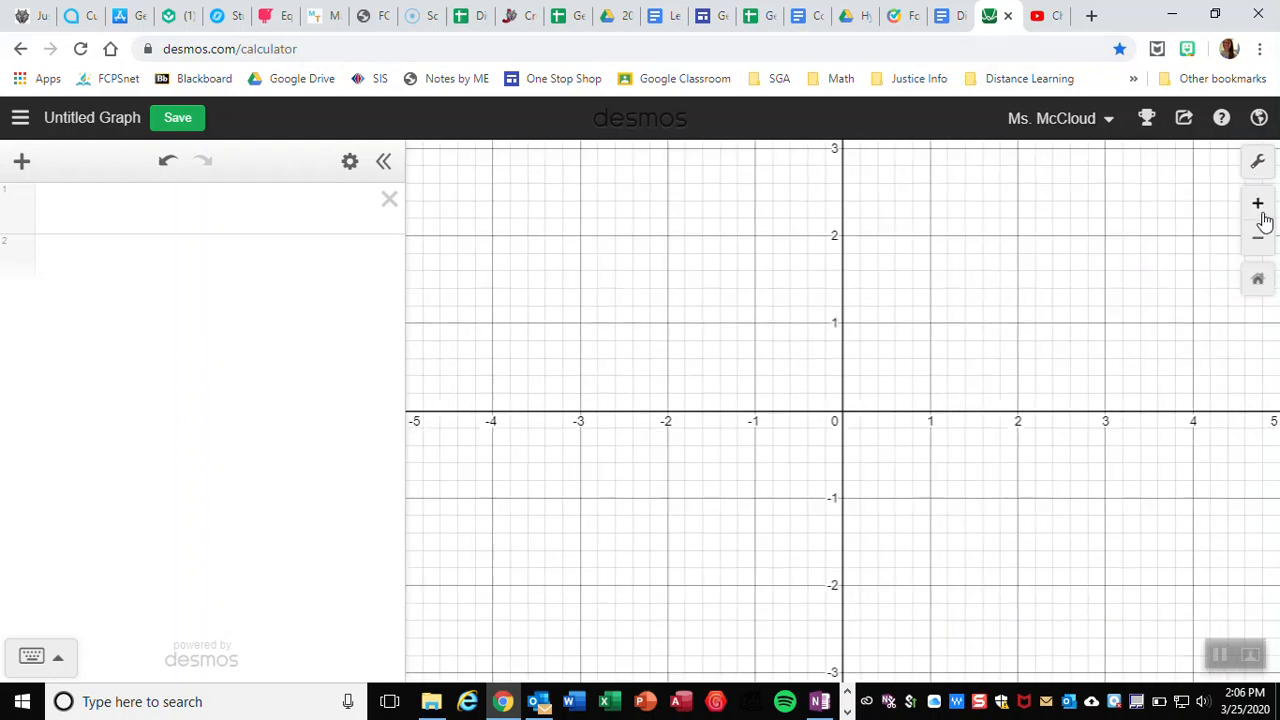
left_click(1262, 212)
left_click(1257, 238)
left_click(1257, 238)
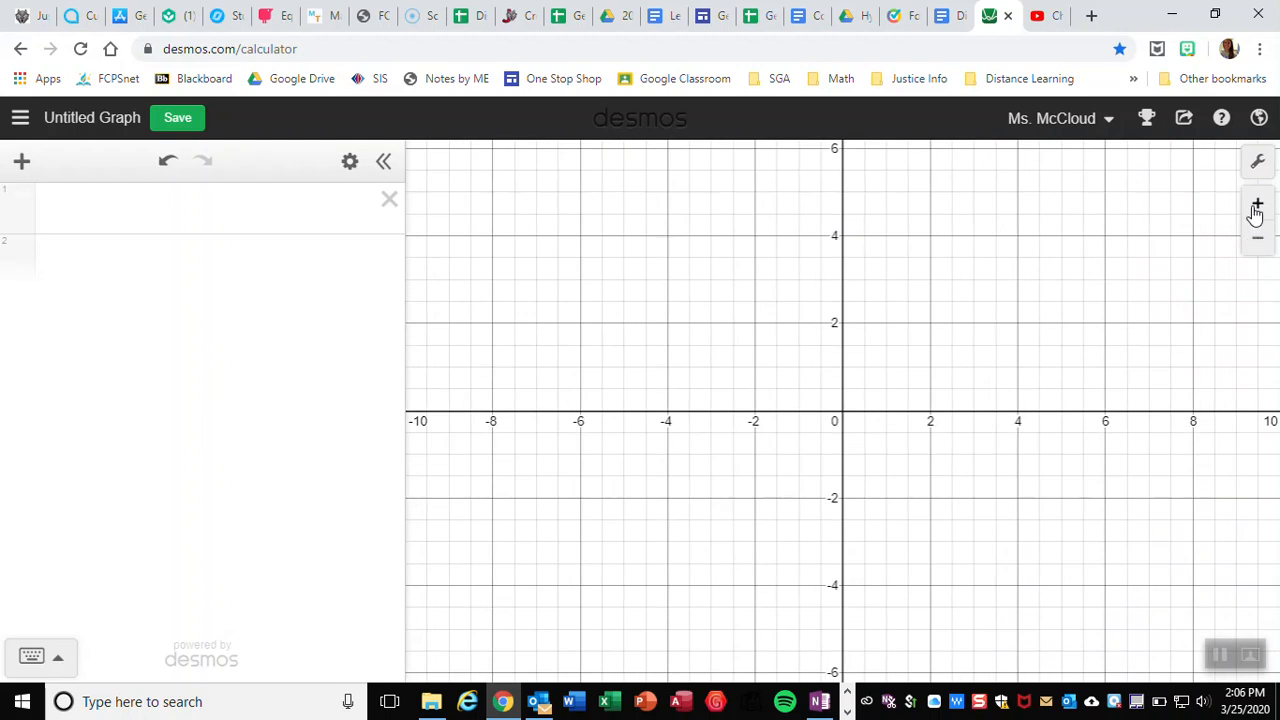
left_click(1257, 207)
left_click(1256, 210)
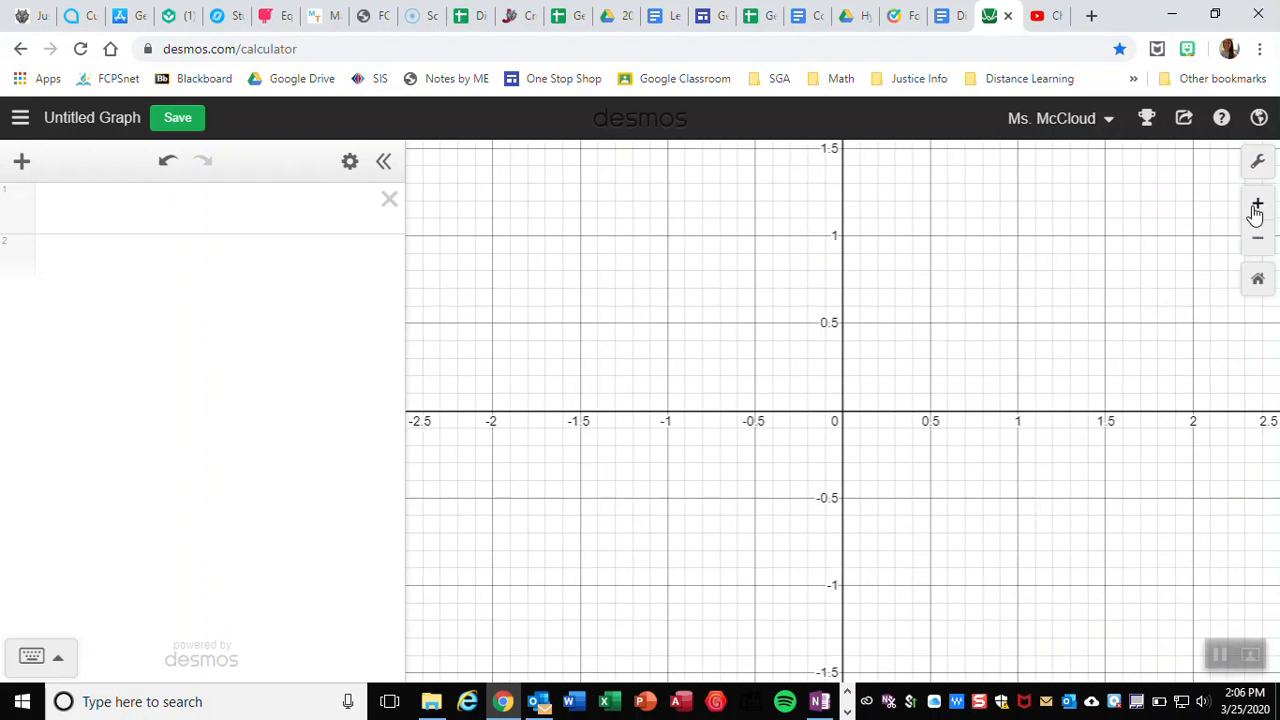
left_click(1256, 213)
left_click(1258, 243)
left_click(1258, 243)
left_click(1258, 243)
left_click(1258, 243)
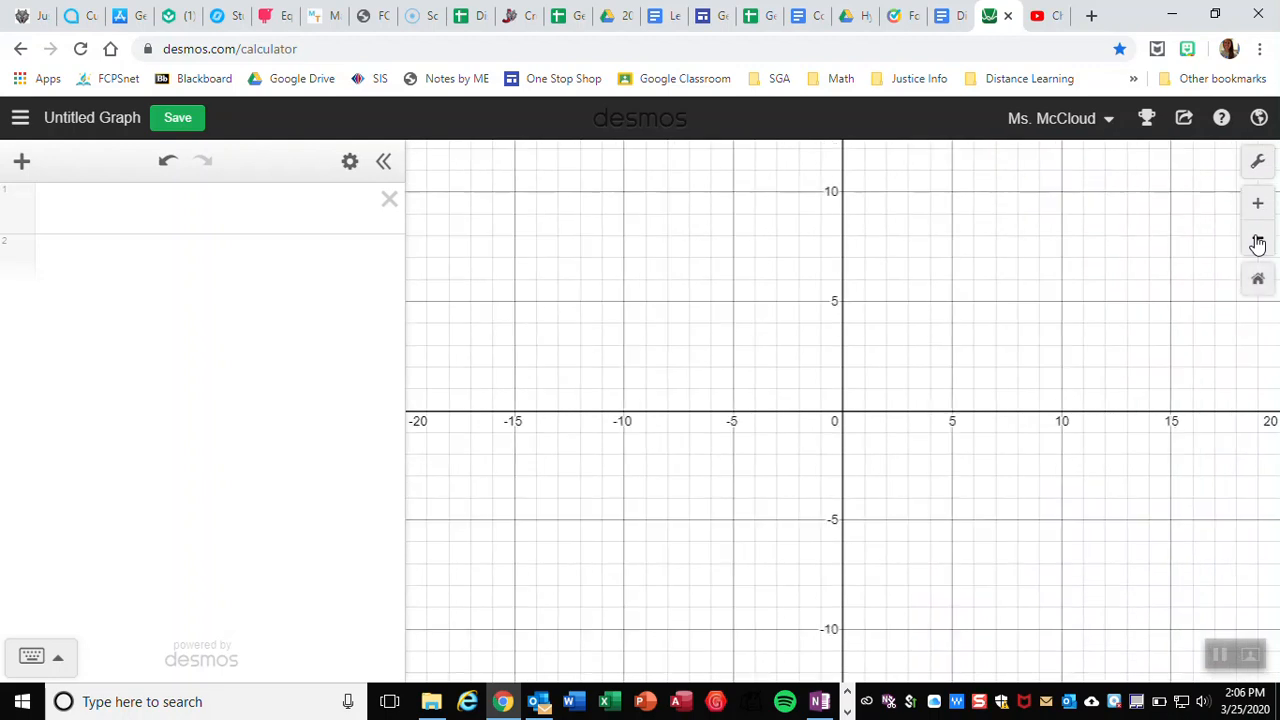
left_click(1259, 288)
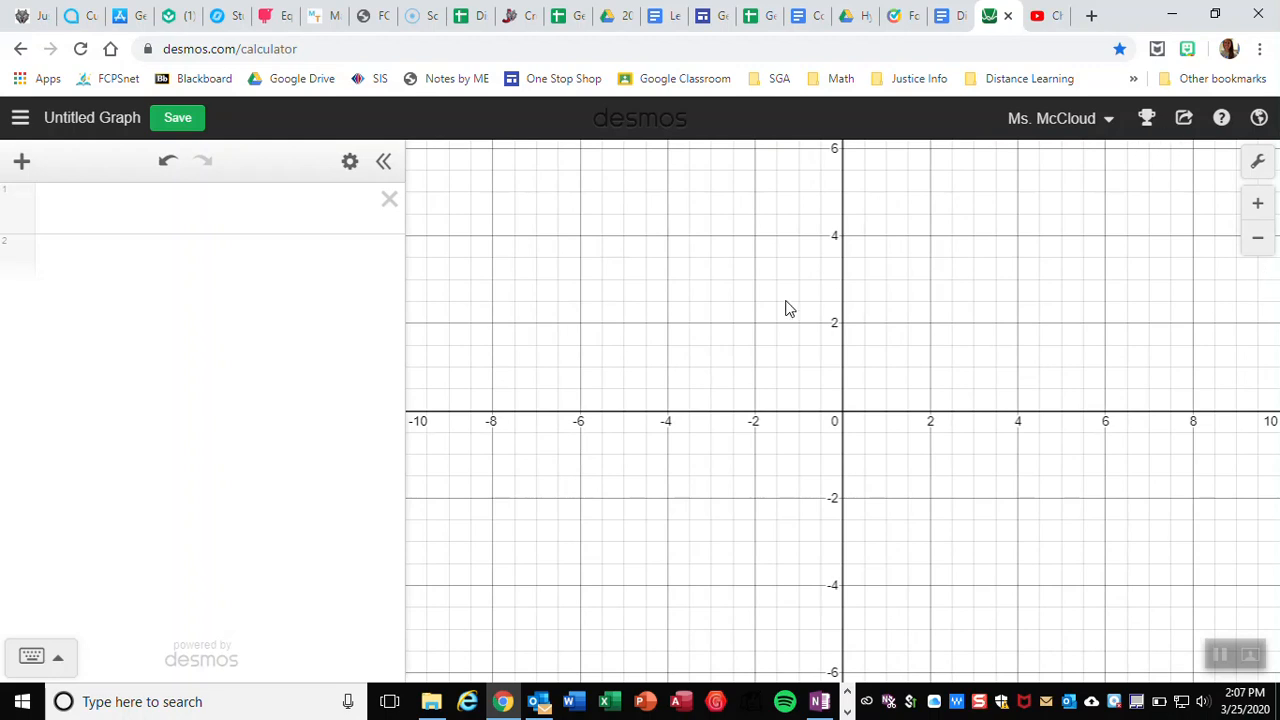
Step: Plot the point (4, 10) in the first expression line and display its coordinates on the graph
left_click(202, 203)
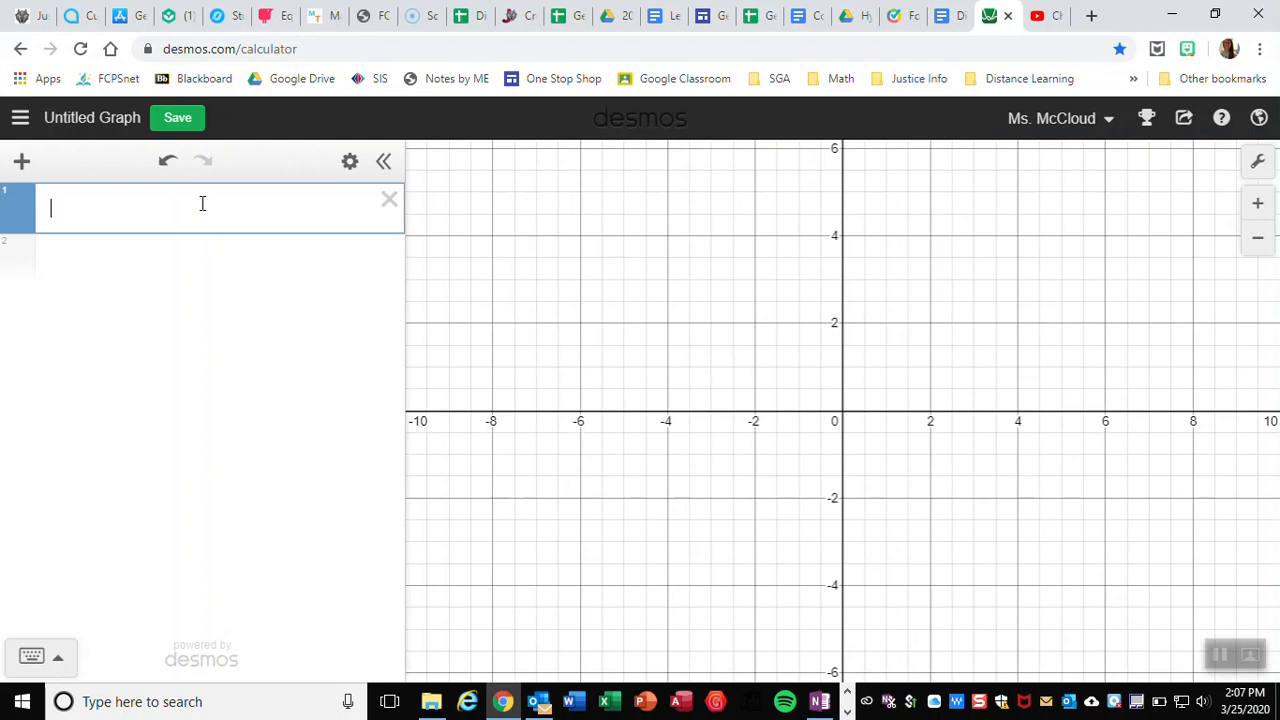
type("(")
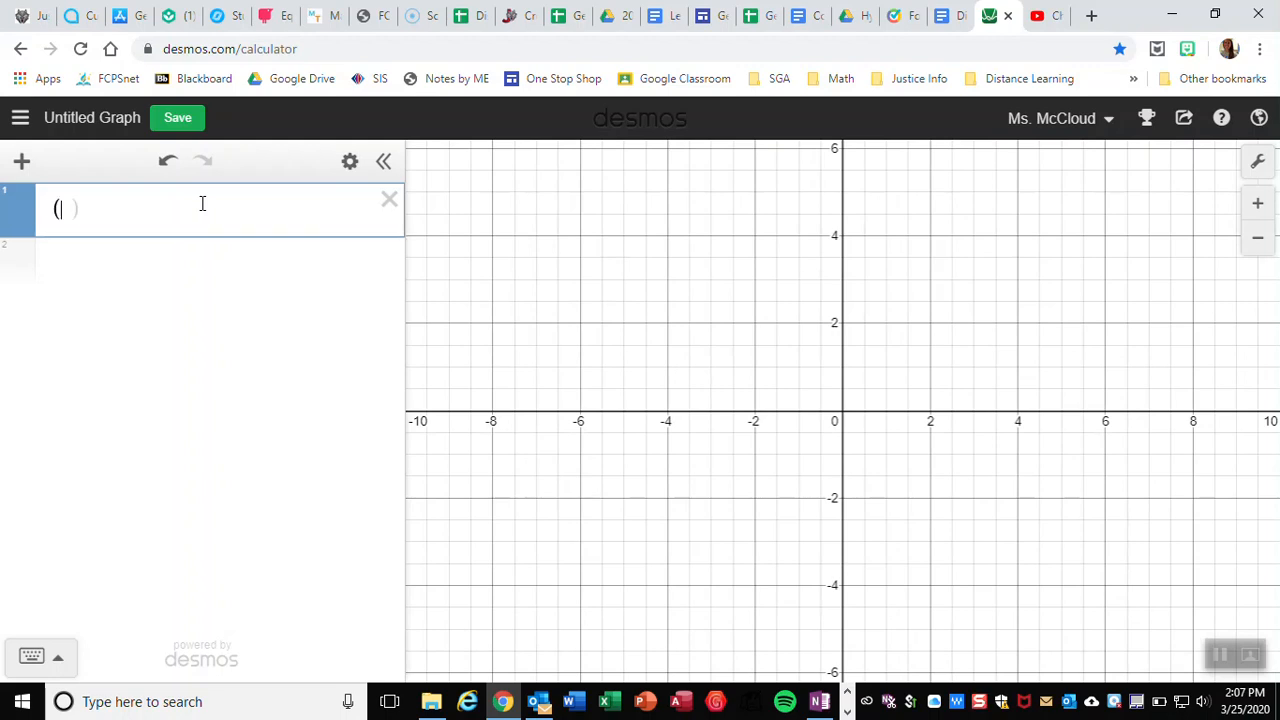
key("BackSpace")
type("(4, 10)")
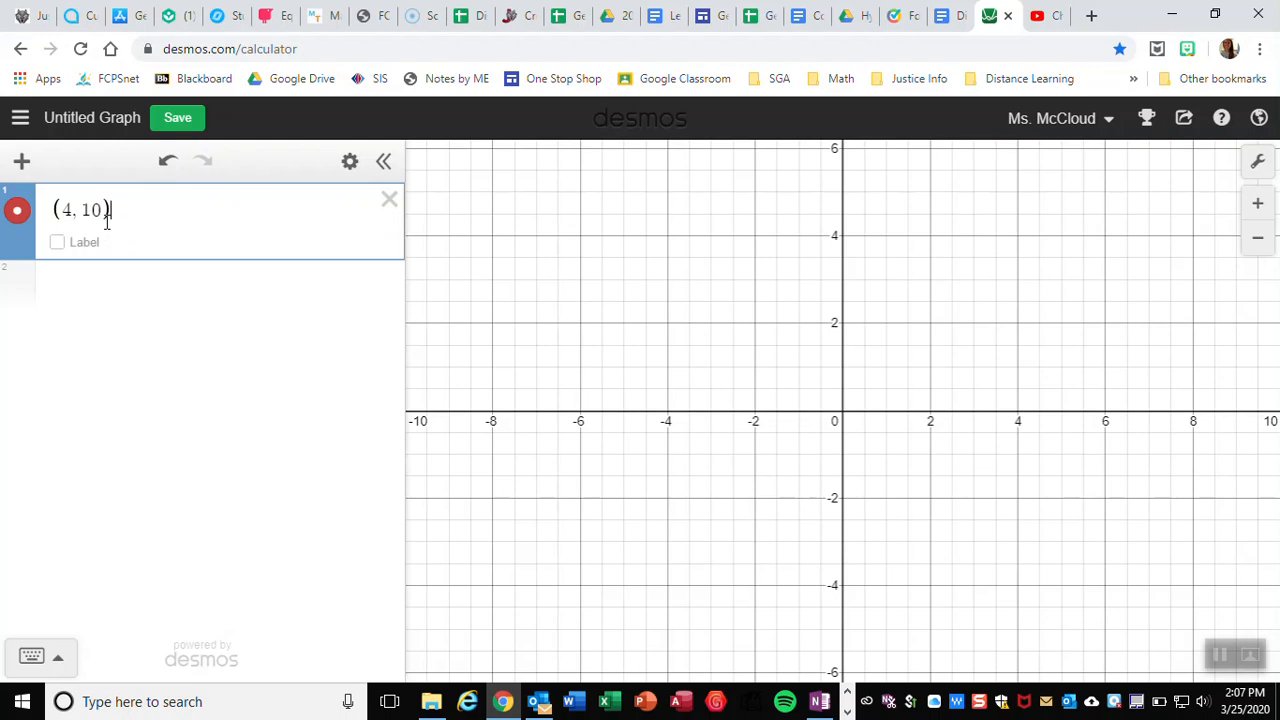
left_click(1258, 245)
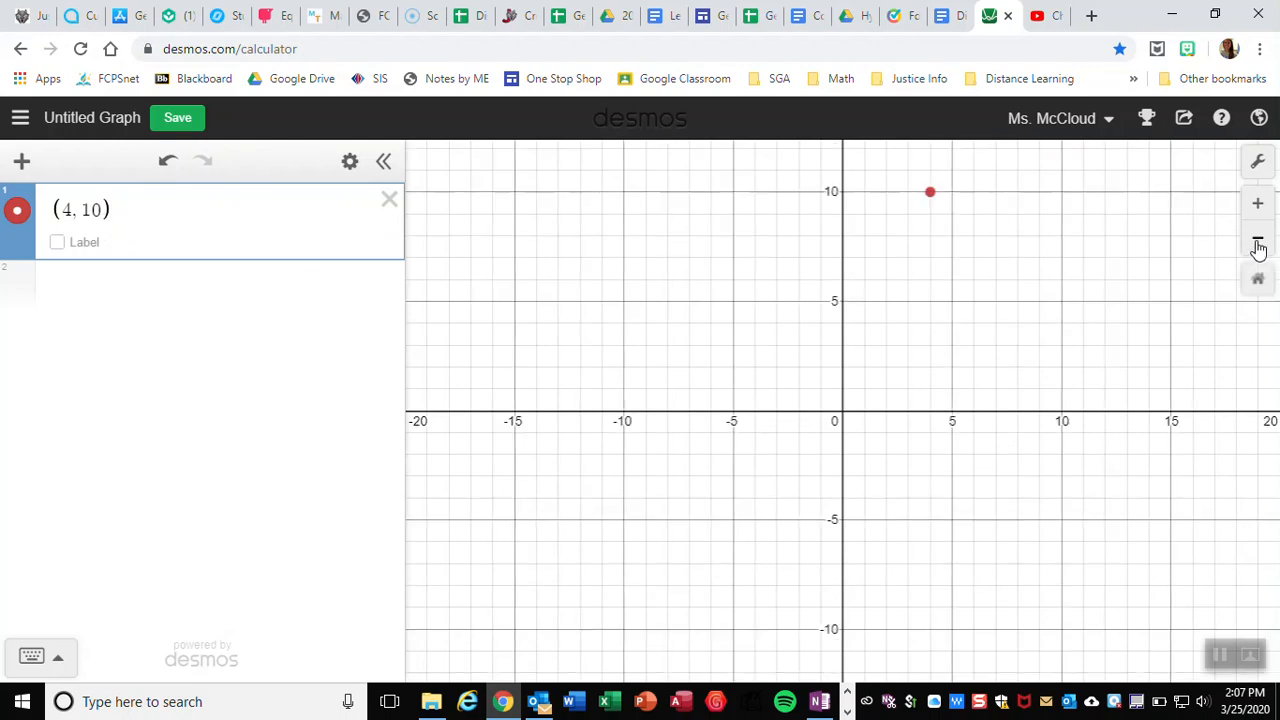
left_click(930, 192)
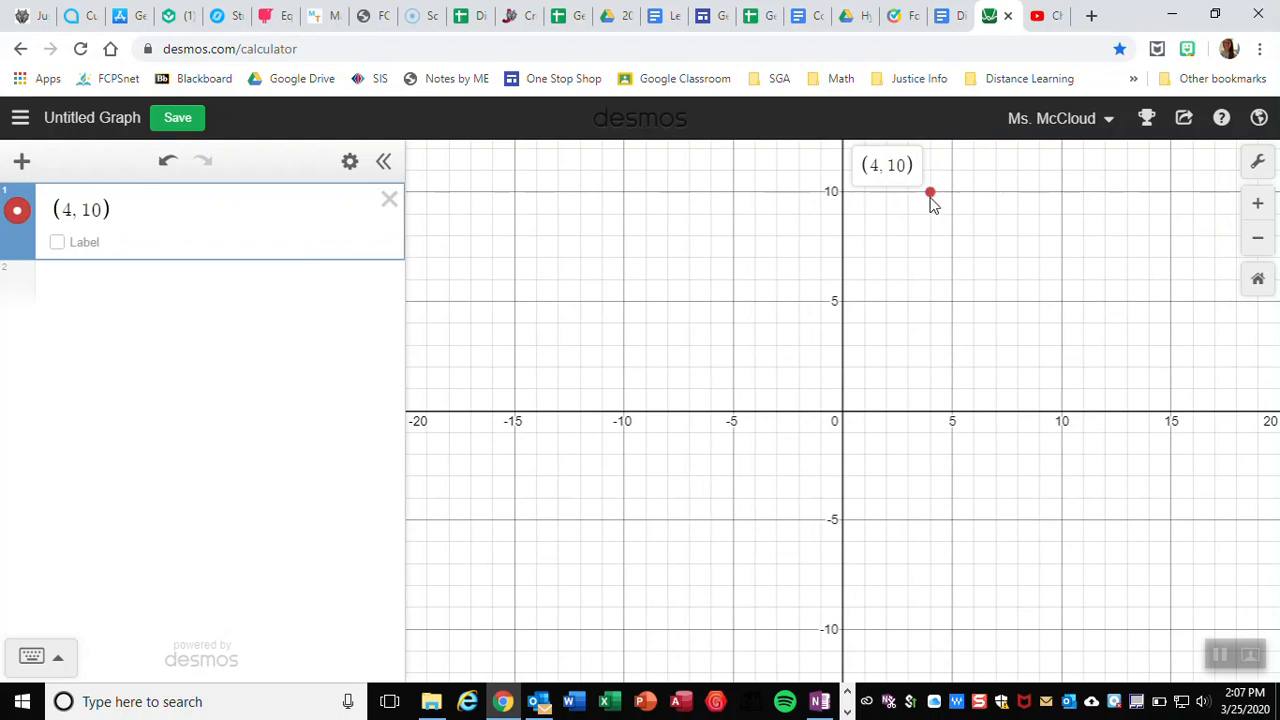
Step: Graph the line x + 4y = 10 in the second expression line and check its y- and x-intercepts
left_click(131, 287)
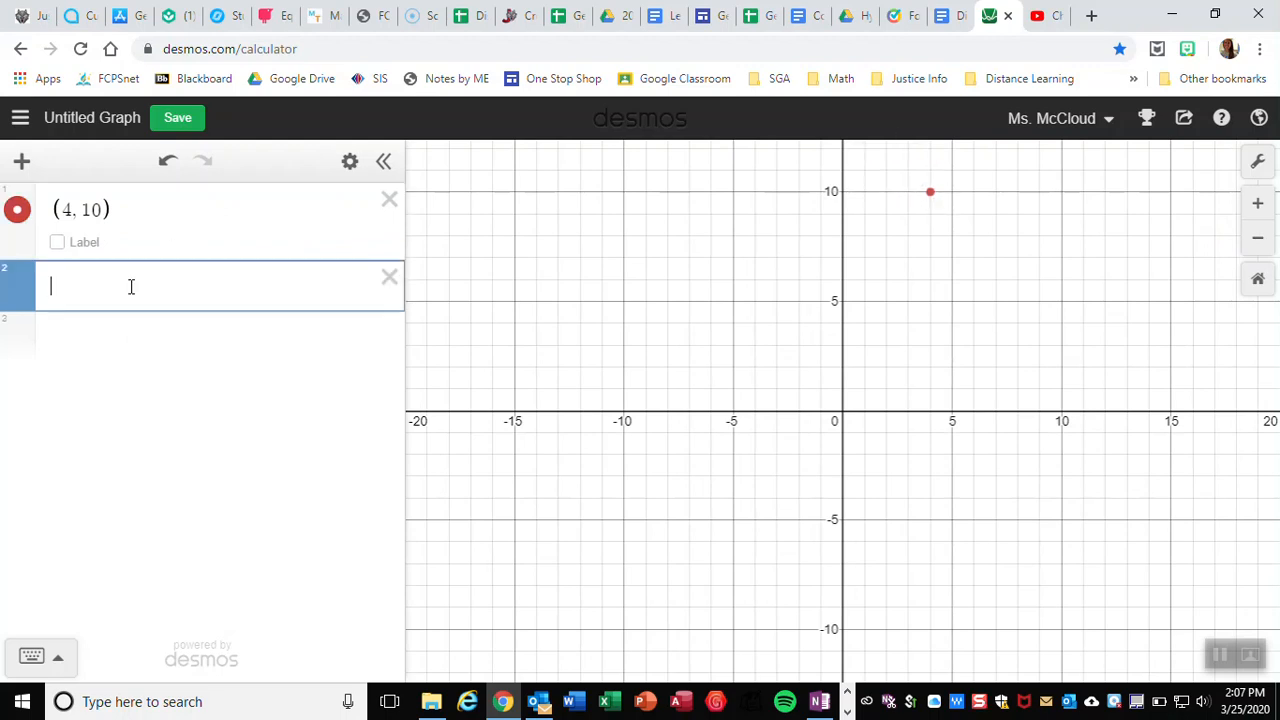
type("x ")
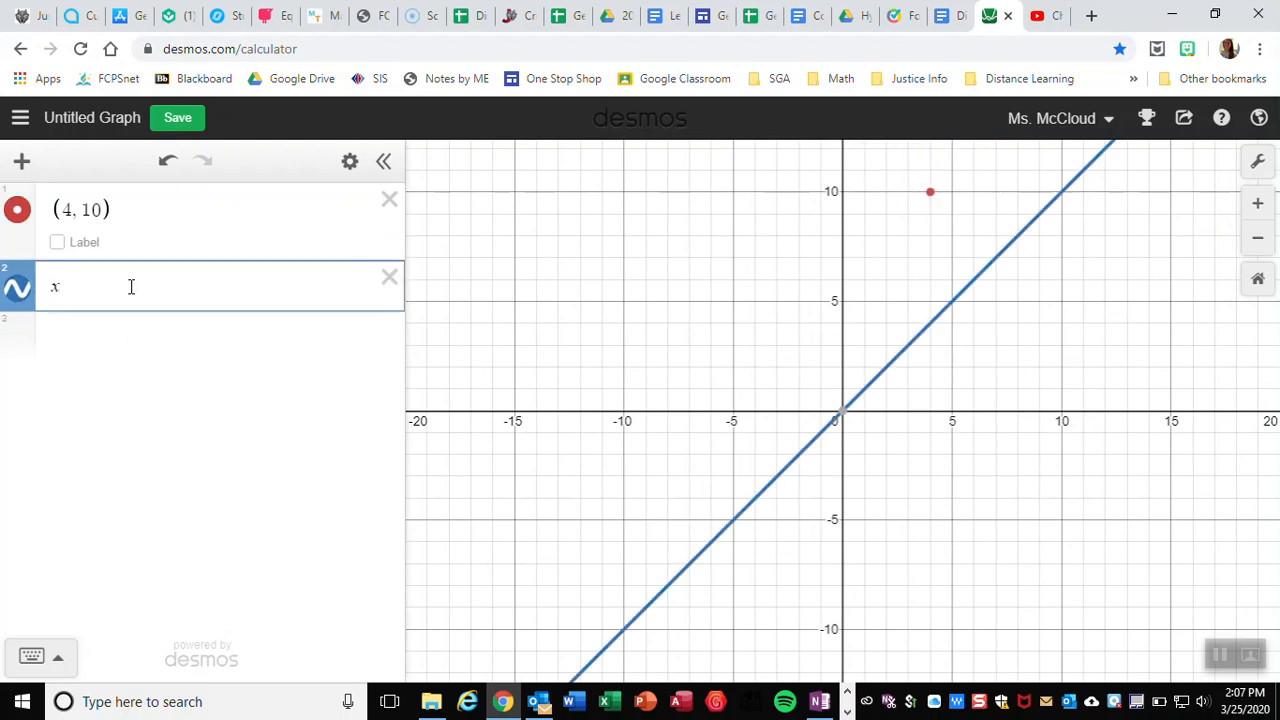
type("+ 4y")
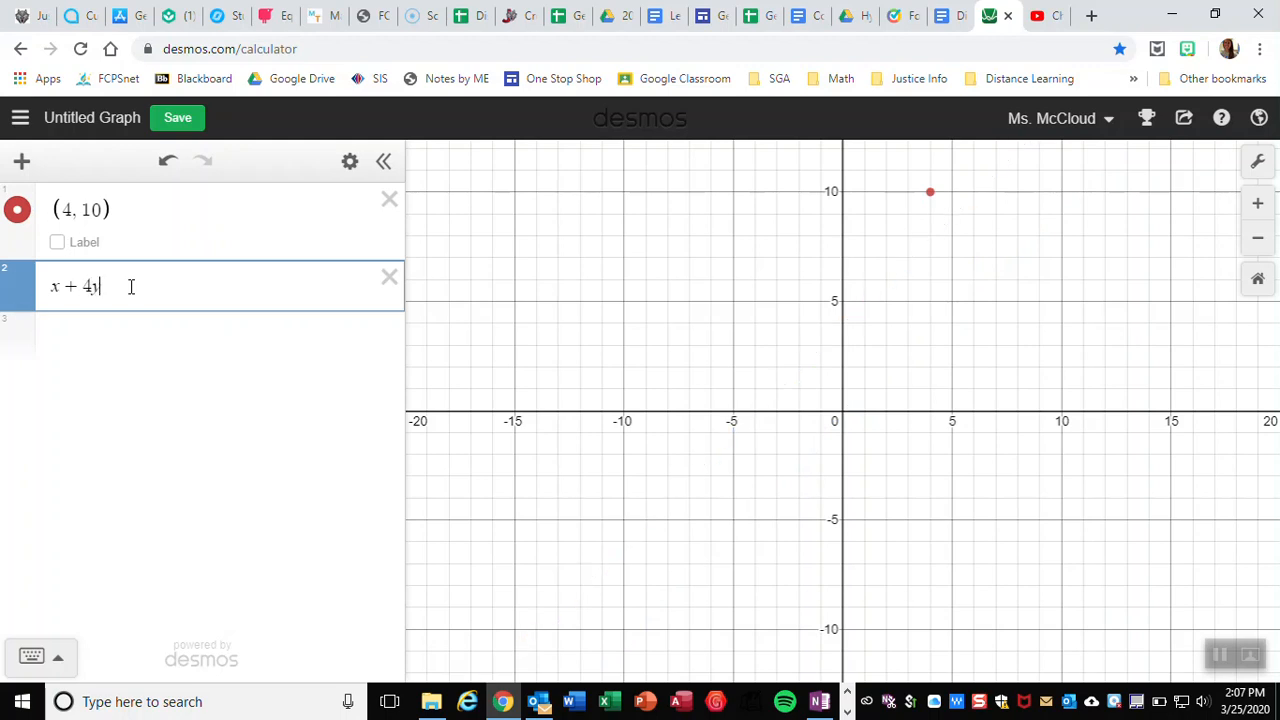
type(" = 100")
key("BackSpace")
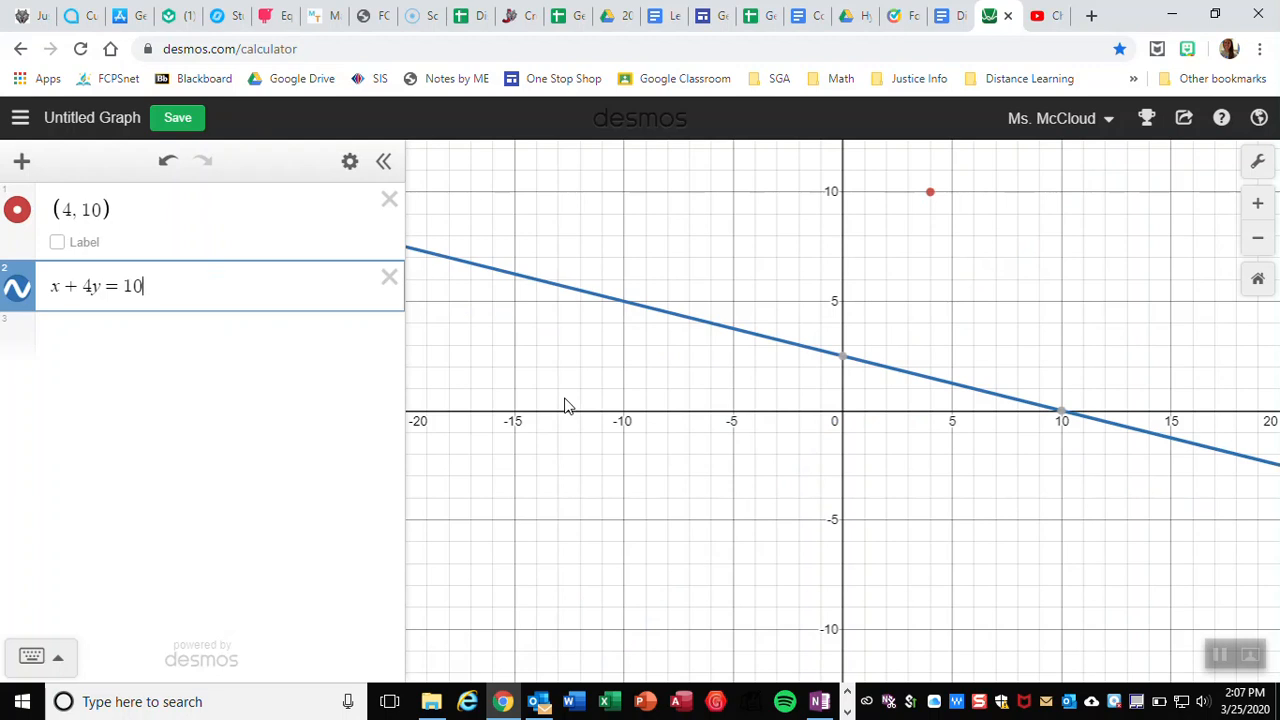
mouse_move(843, 366)
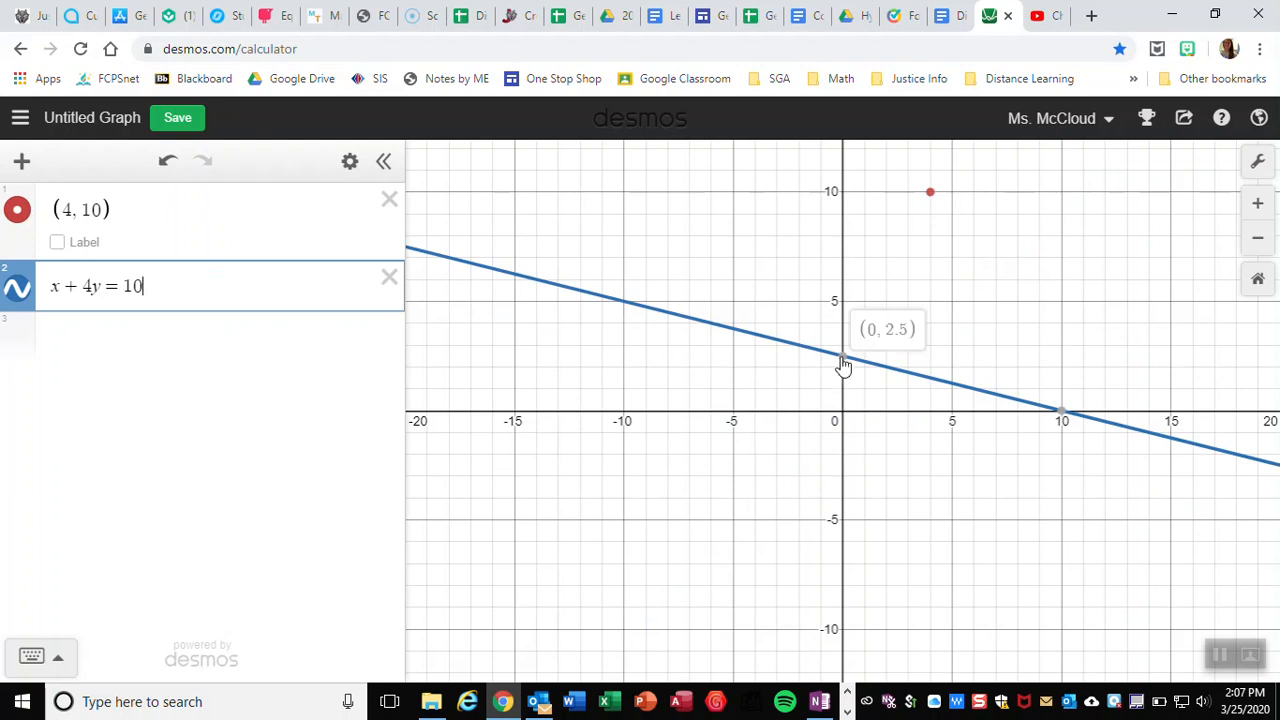
mouse_move(1068, 420)
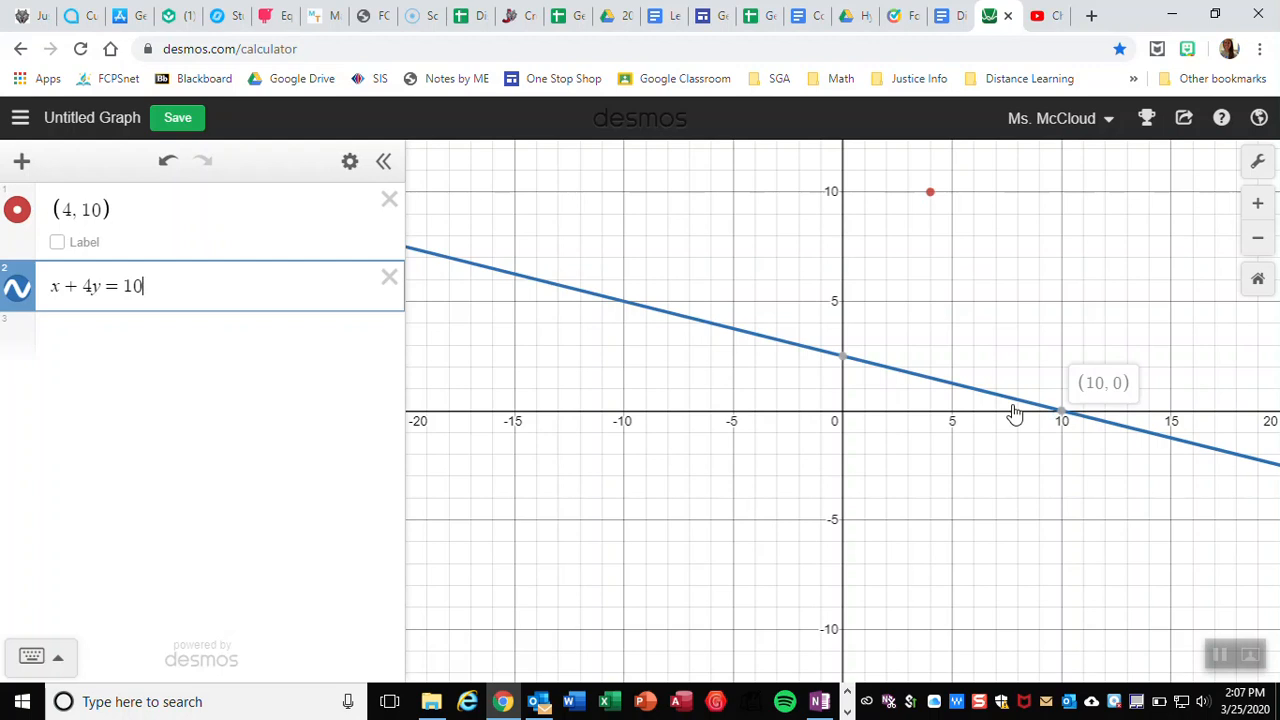
Step: Try entering the constant π in the third expression line, and remove it
left_click(314, 341)
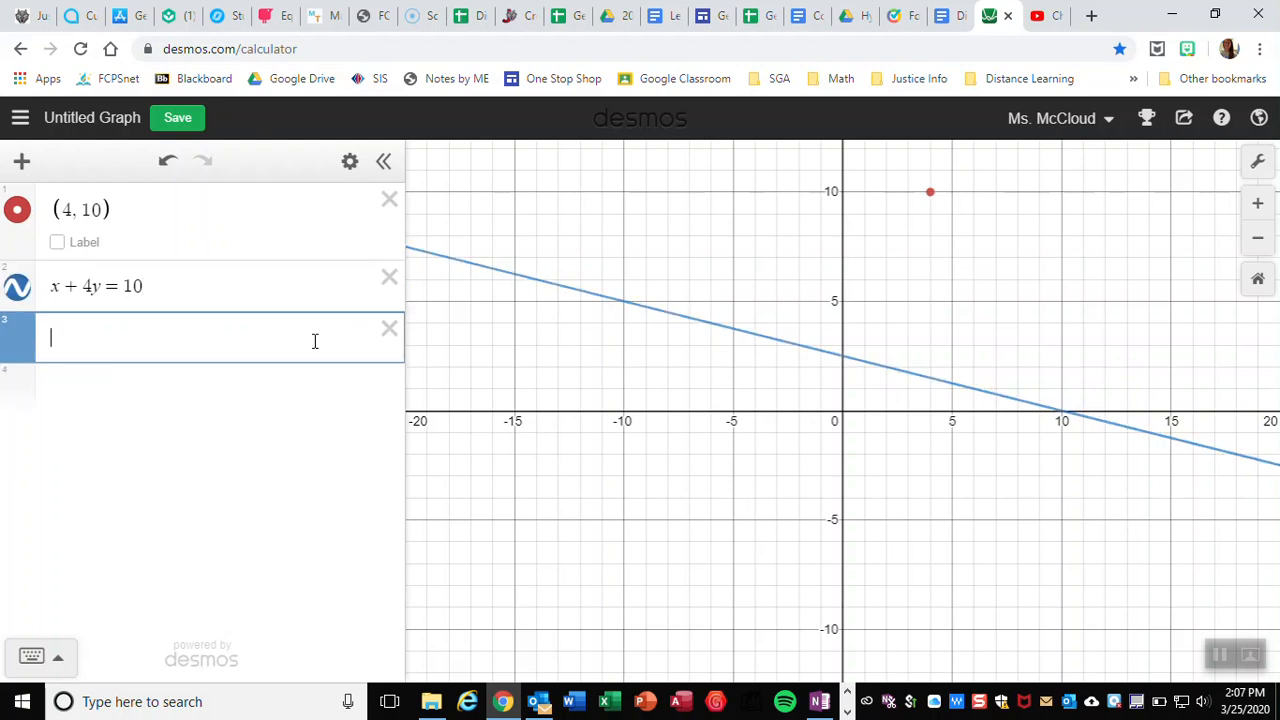
type("pi")
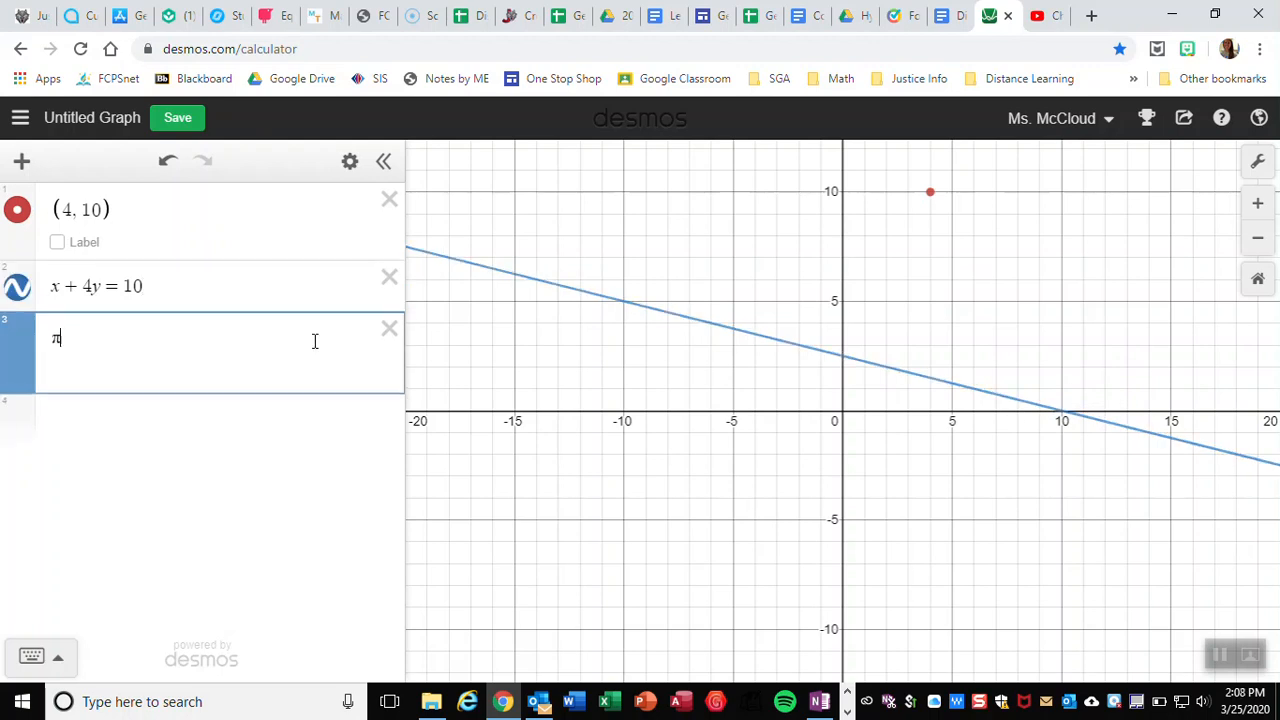
key("BackSpace")
type("pi")
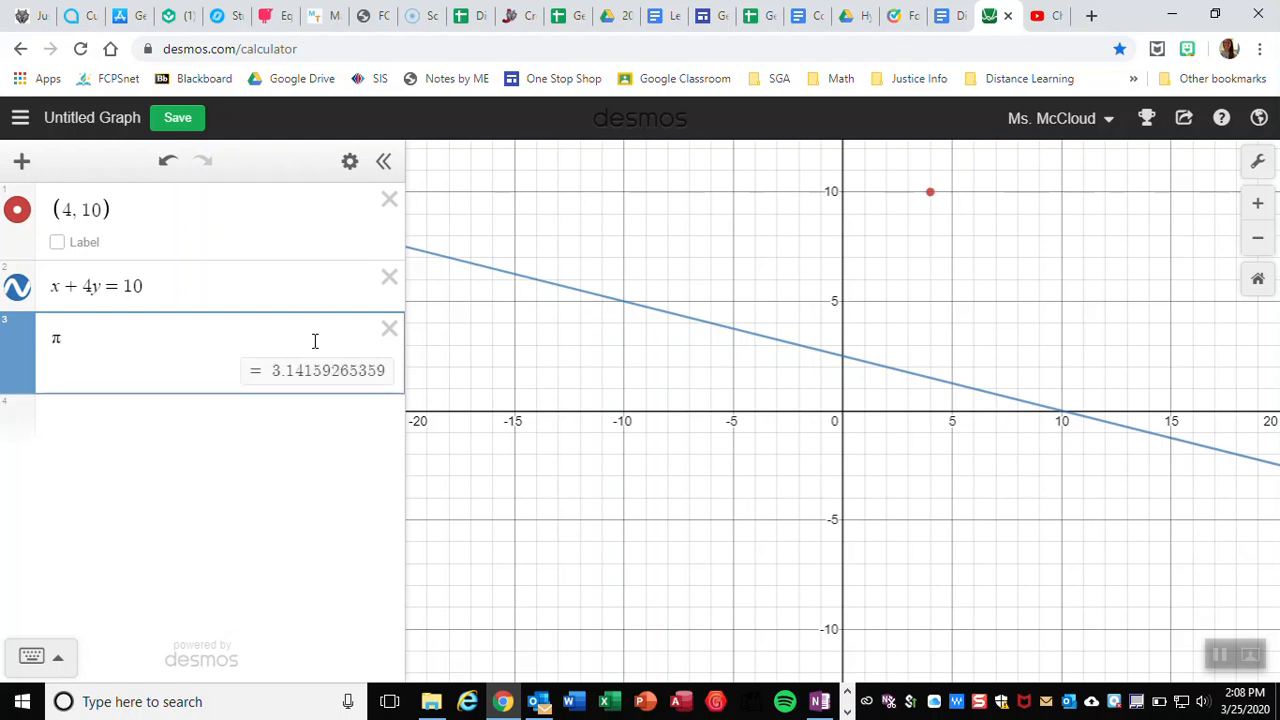
key("BackSpace")
Step: Try entering the sin function in the third expression line, and clear it
type("sin")
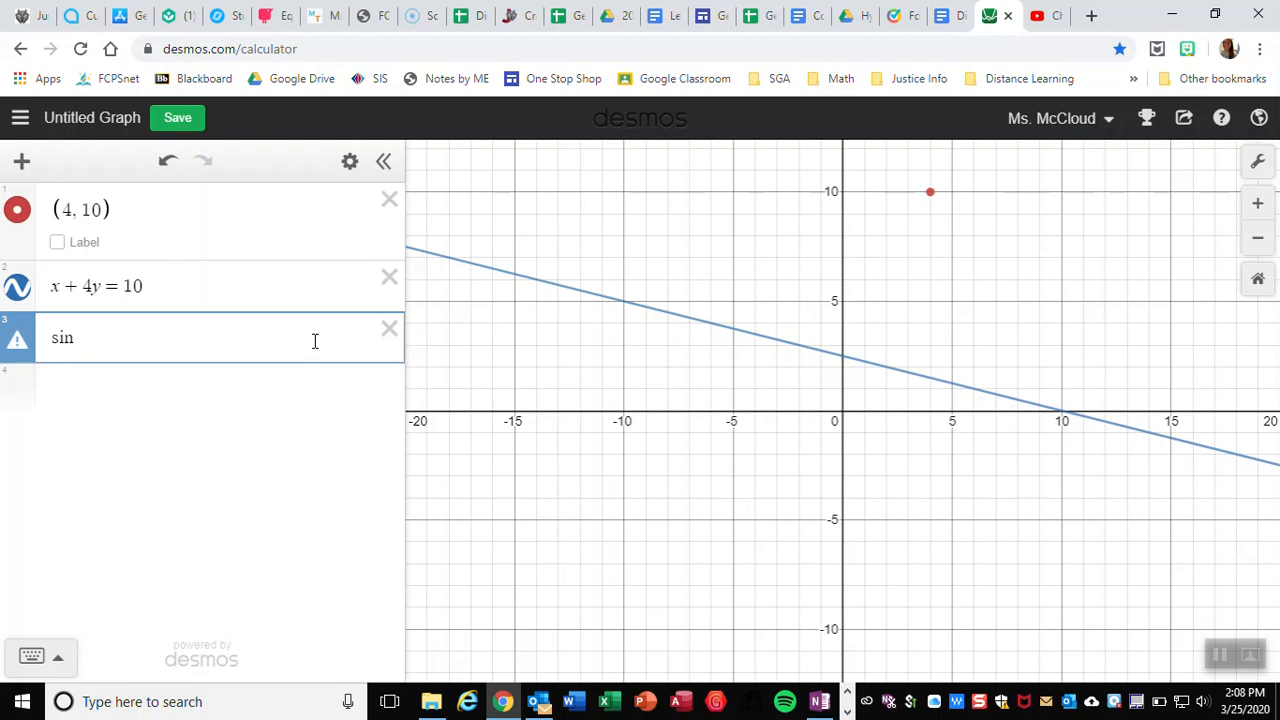
key("BackSpace")
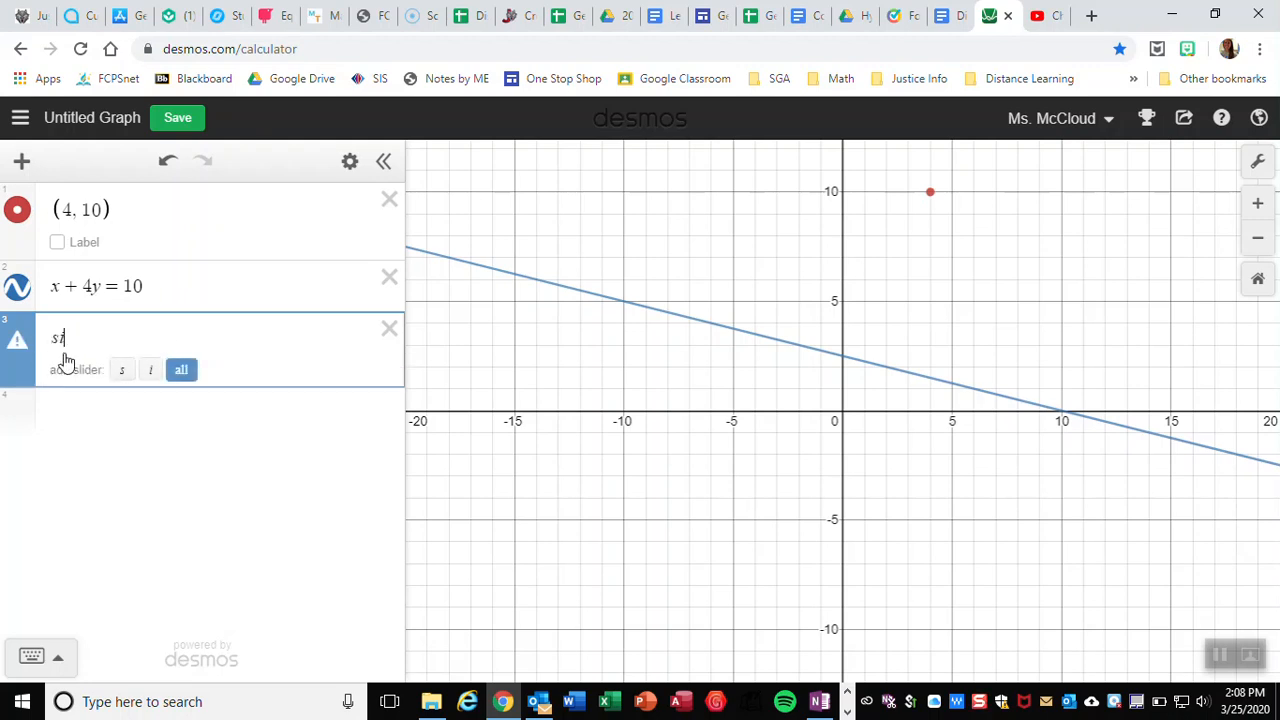
type("n")
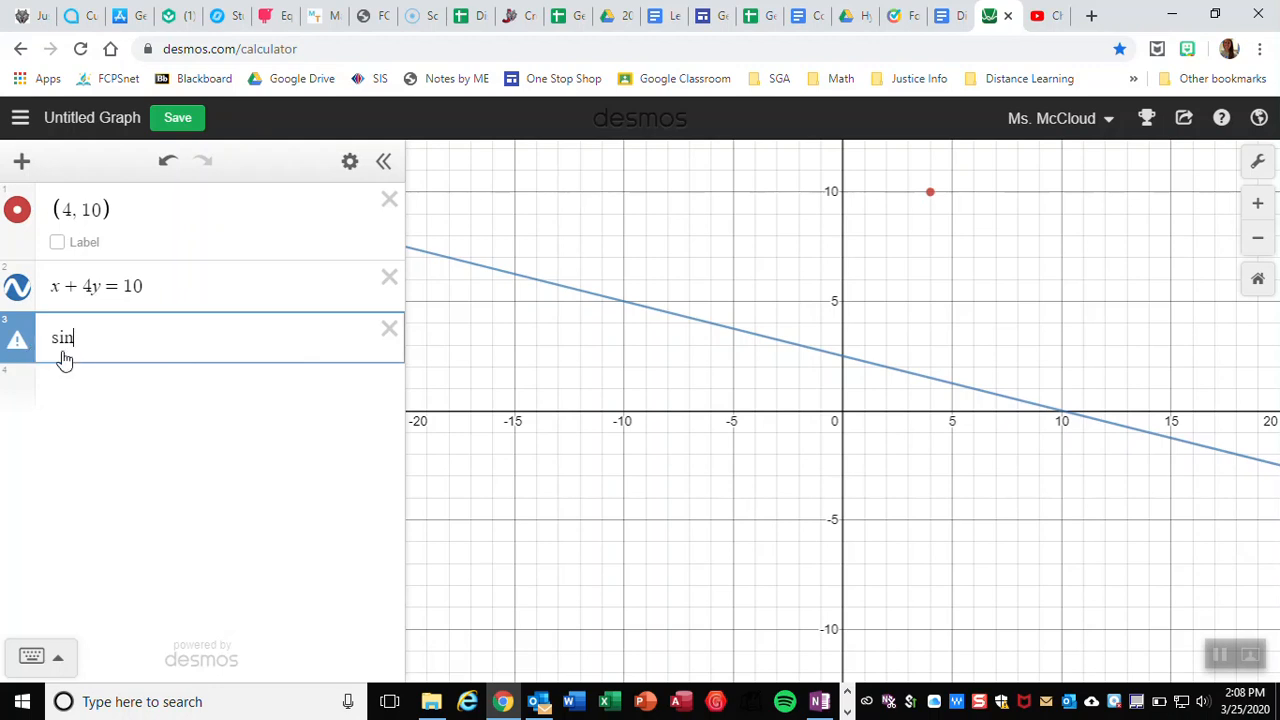
key("BackSpace")
key("BackSpace")
key("BackSpace")
Step: Enter the fraction with numerator (4 + x) and denominator (x + 2)(x + 2) in the third expression line
type("(")
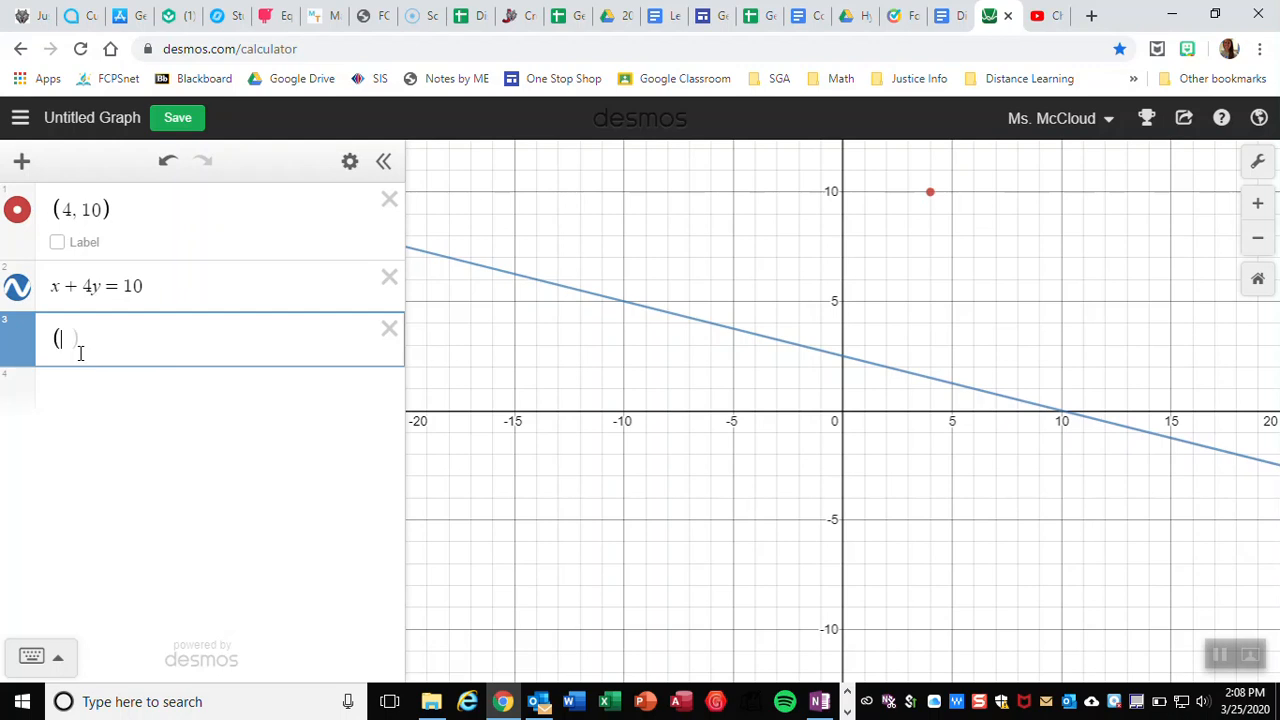
type("4+x)")
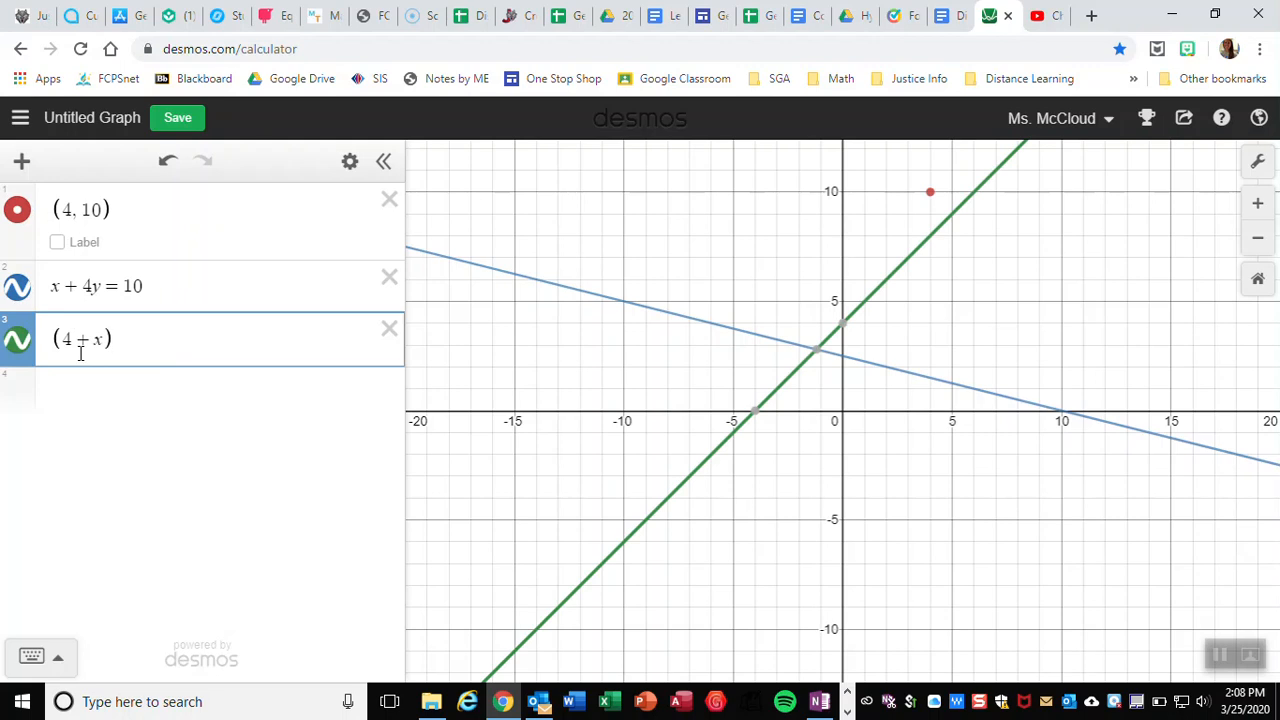
type("/")
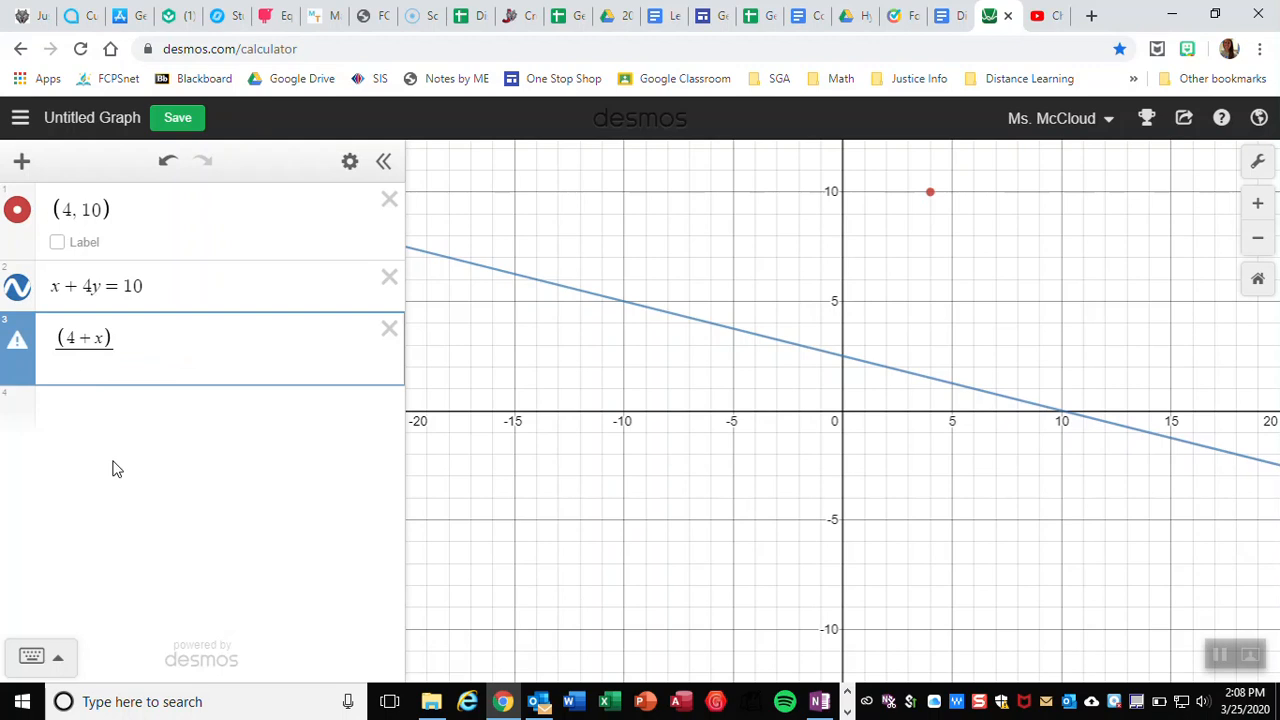
type("(x")
type("+2")
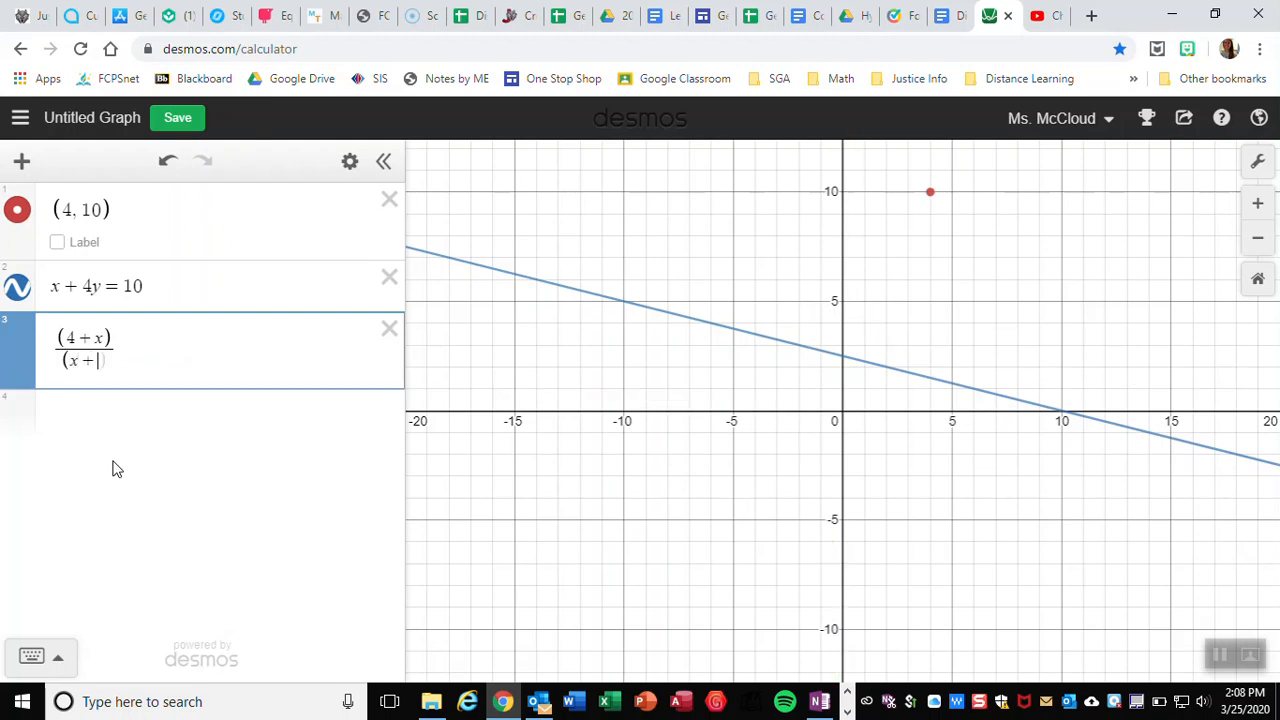
type(")(")
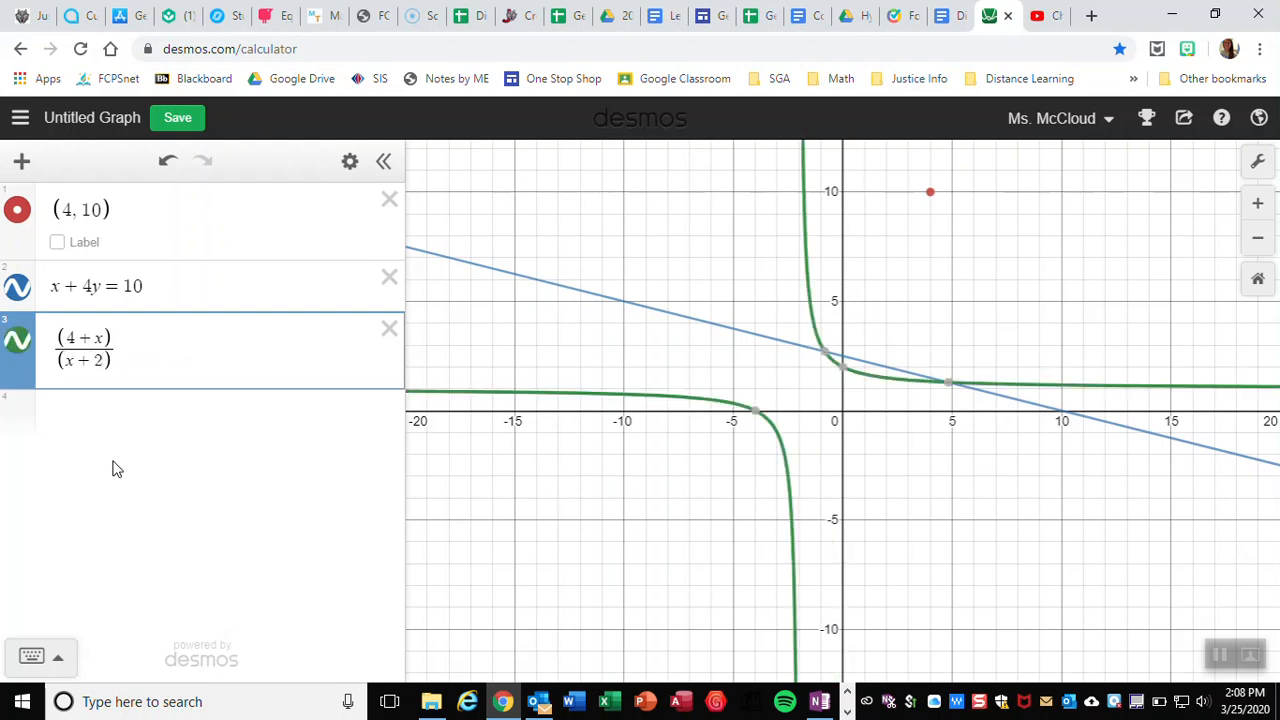
type("x+2")
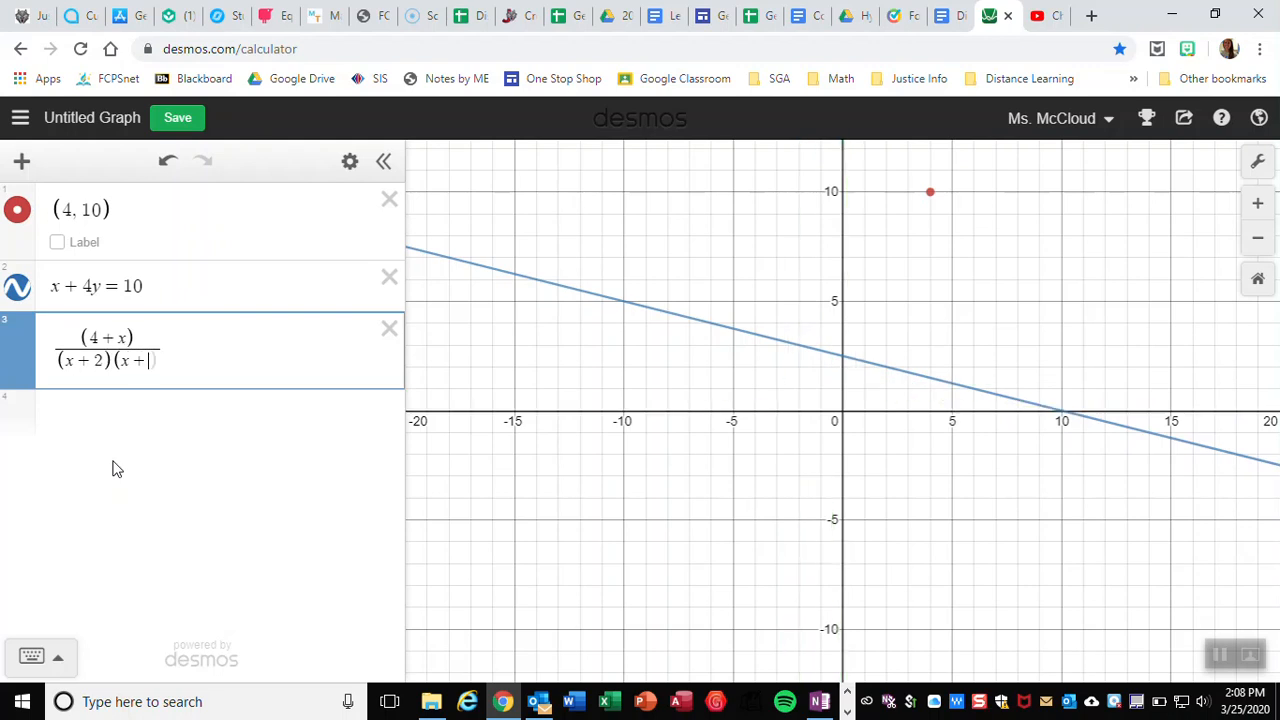
type(")")
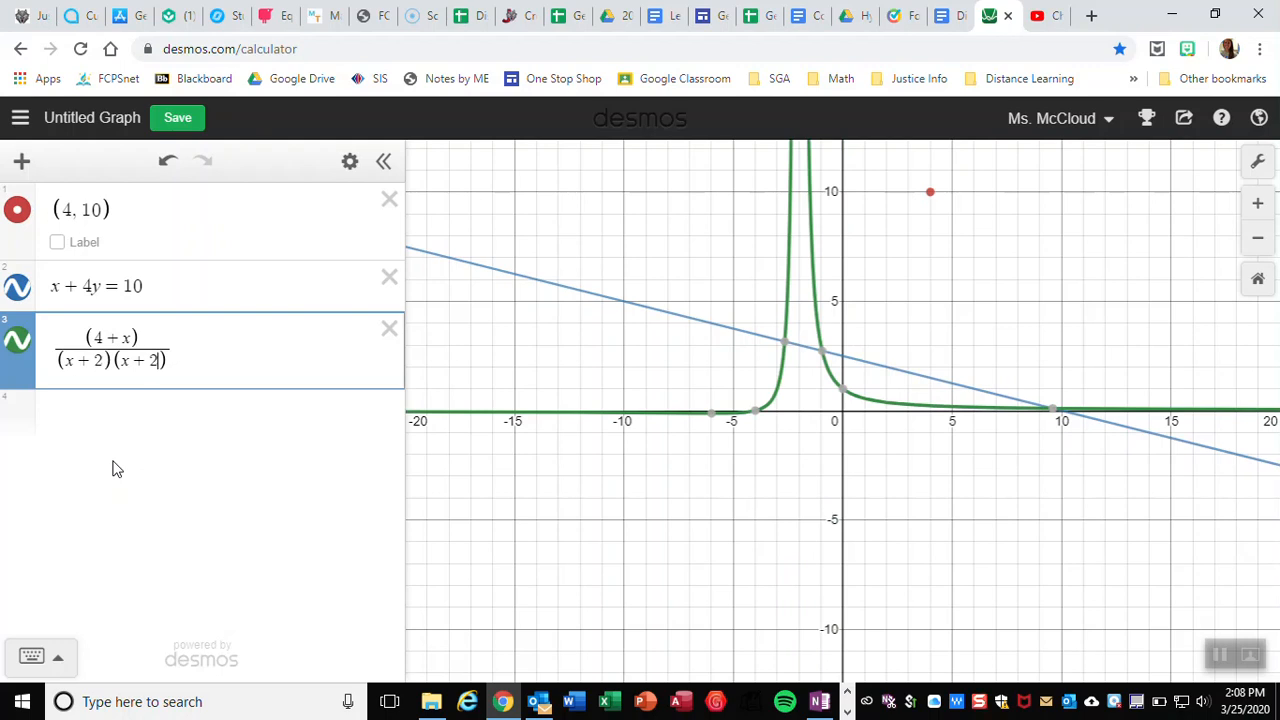
Step: Multiply the fraction in the third expression line by (x), placed outside the denominator
type("(")
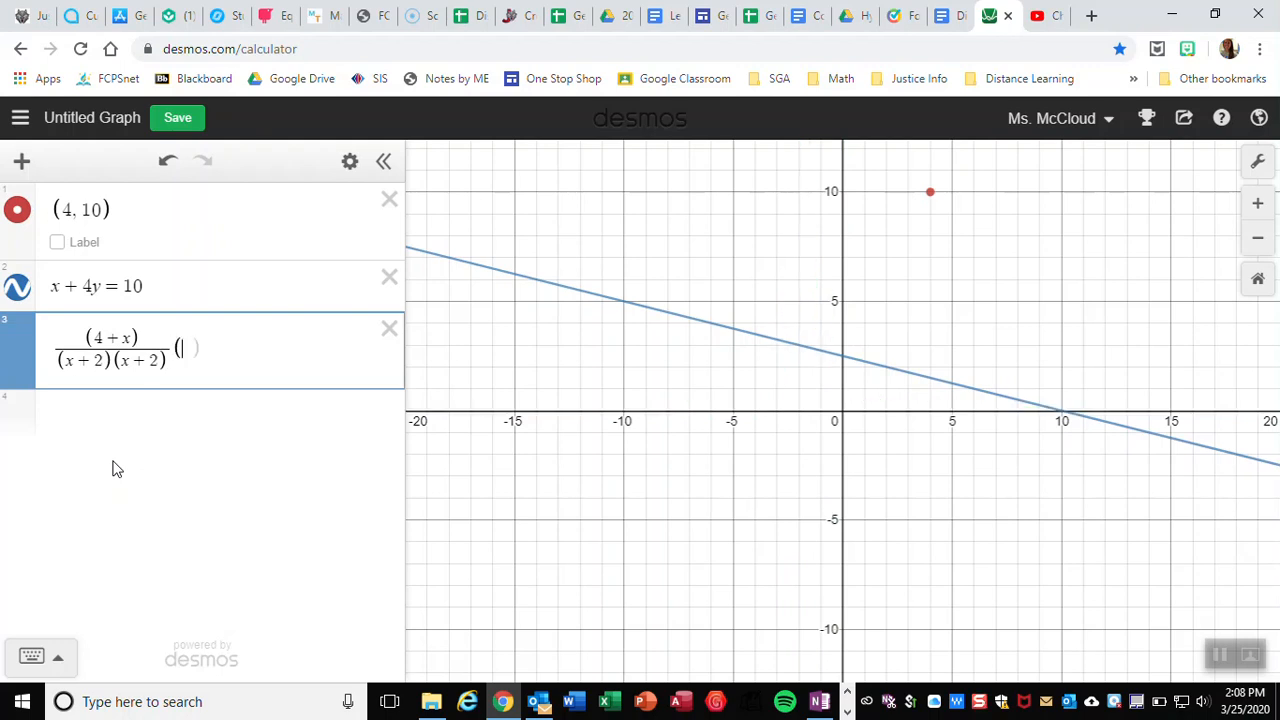
type("x")
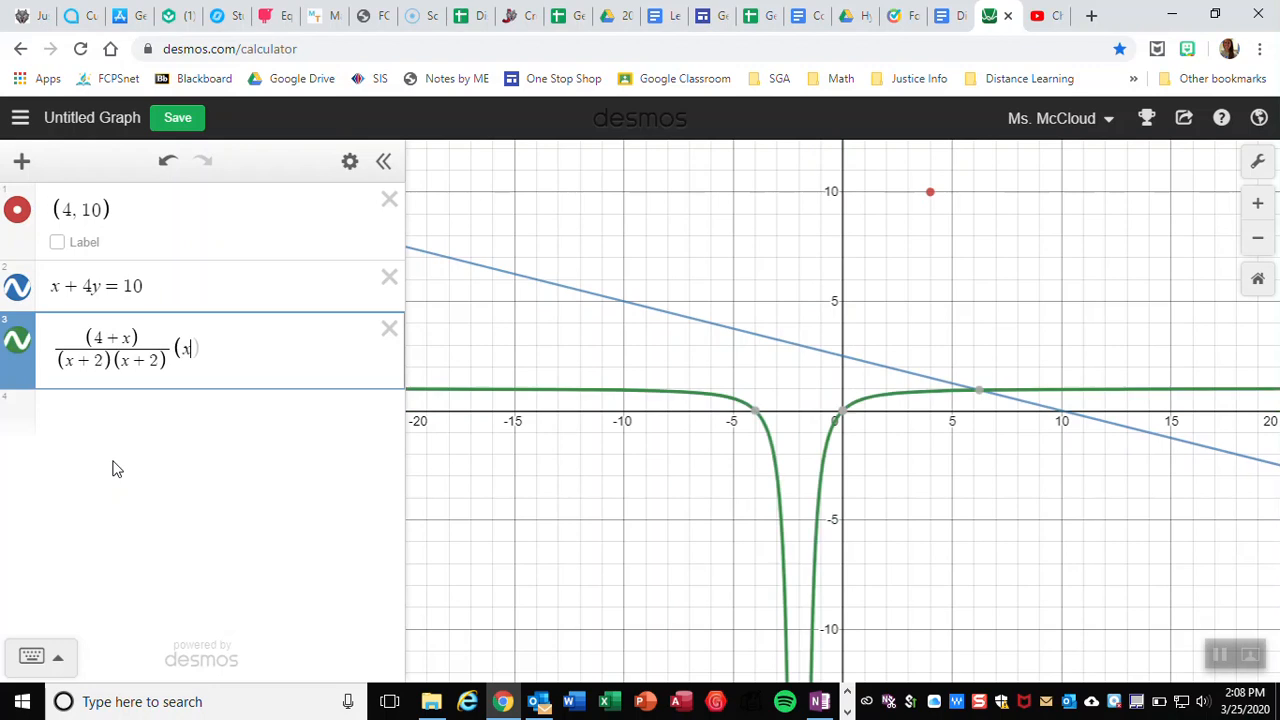
type(")")
key("Left")
key("Left")
key("Left")
key("Right")
Step: Calculate 12 + 5 in the fourth expression line using the on-screen keypad
left_click(131, 445)
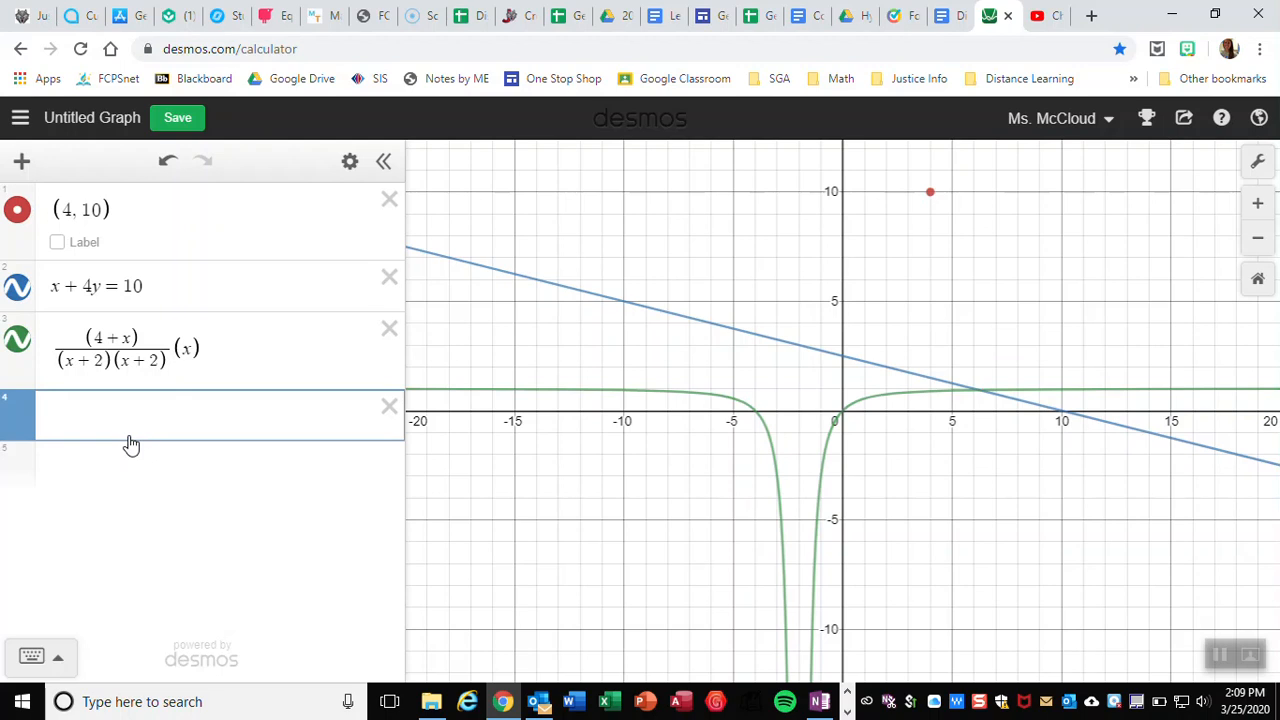
left_click(55, 657)
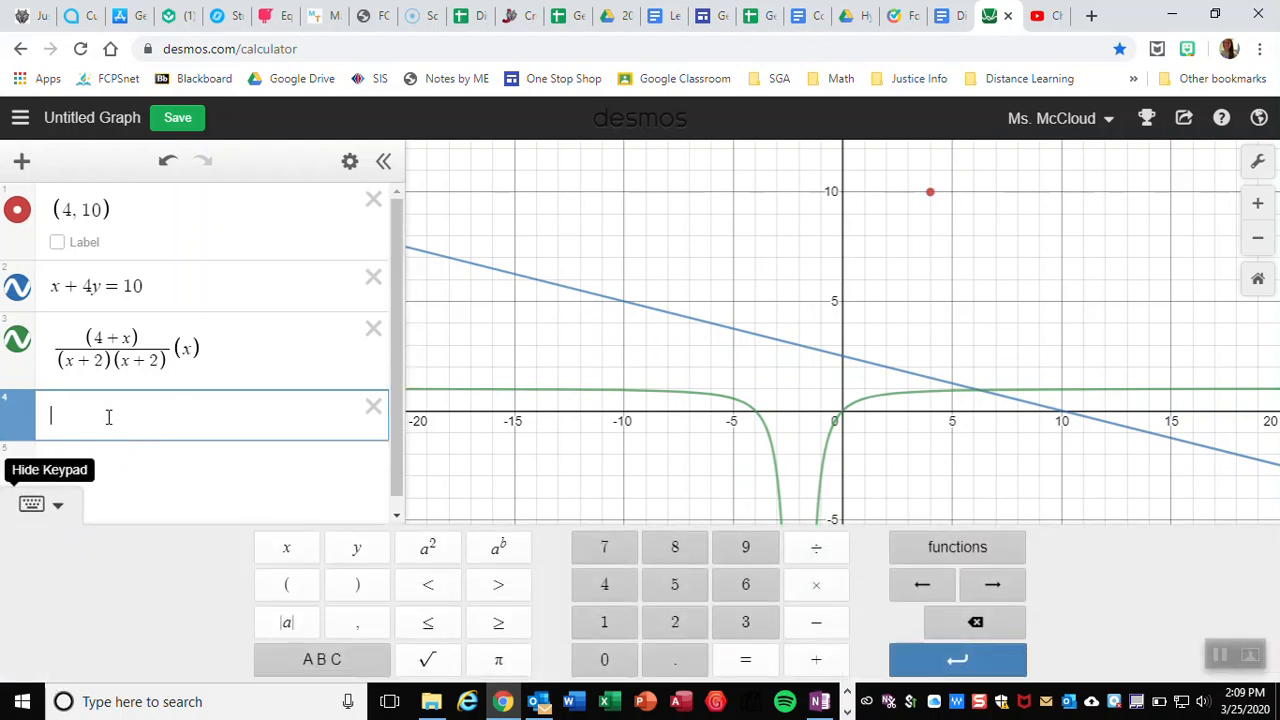
left_click(56, 505)
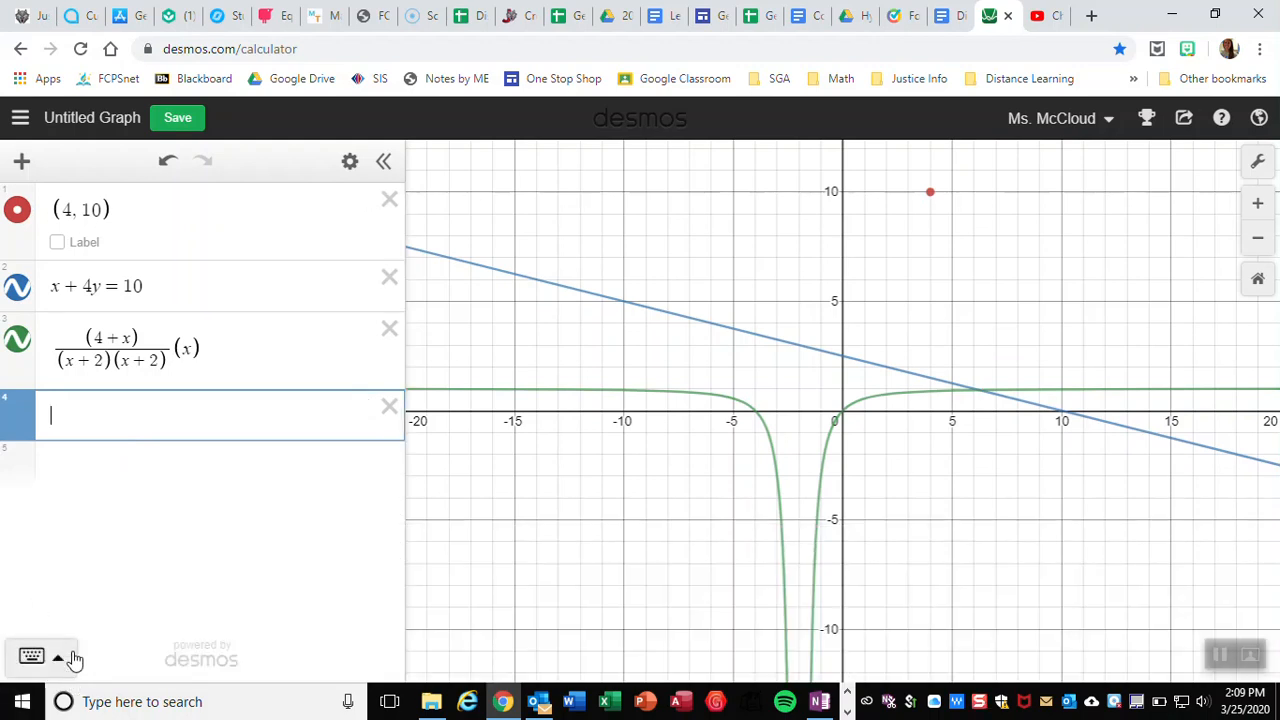
left_click(62, 660)
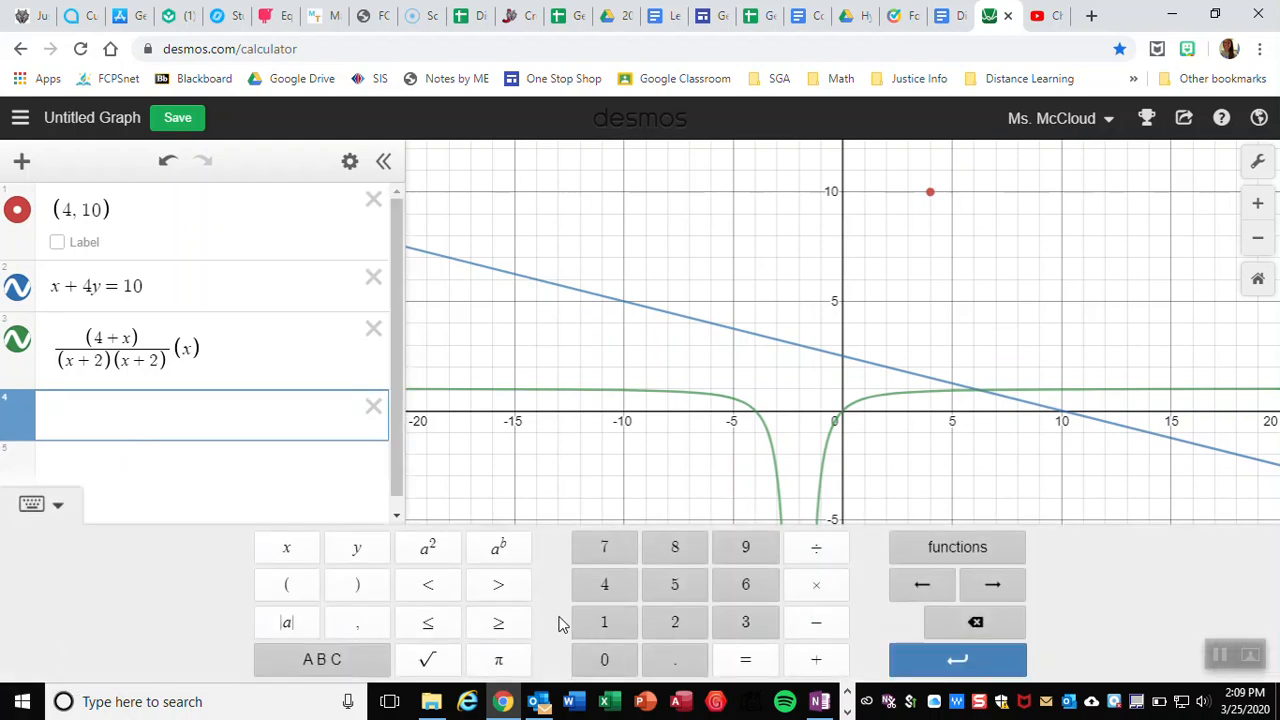
left_click(632, 630)
left_click(817, 659)
left_click(697, 593)
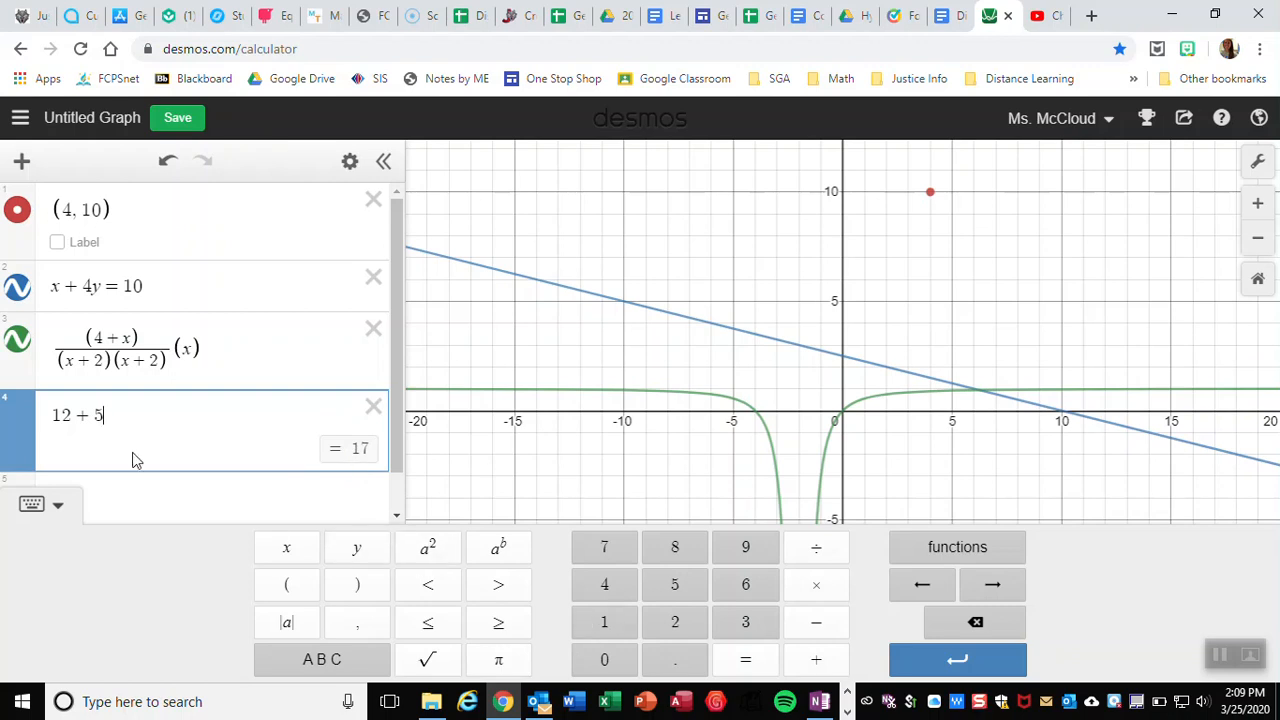
left_click(149, 494)
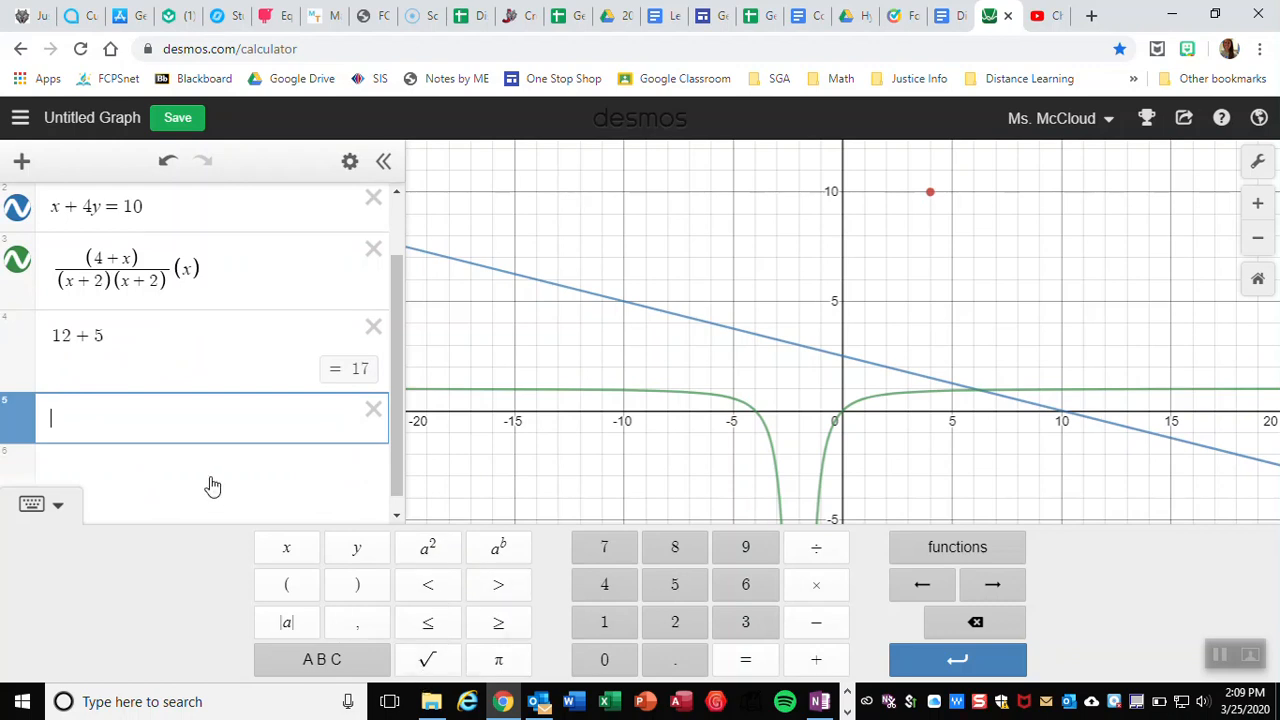
type("ad")
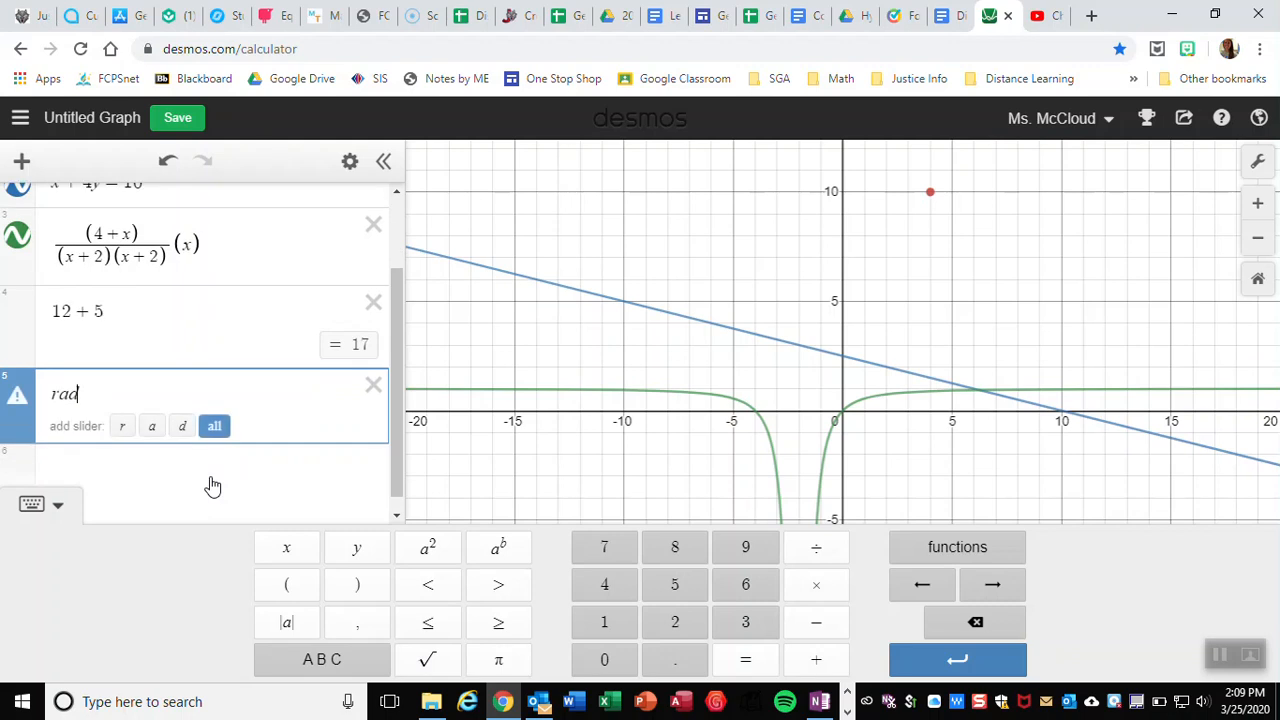
type("(")
key("BackSpace")
key("BackSpace")
key("BackSpace")
key("BackSpace")
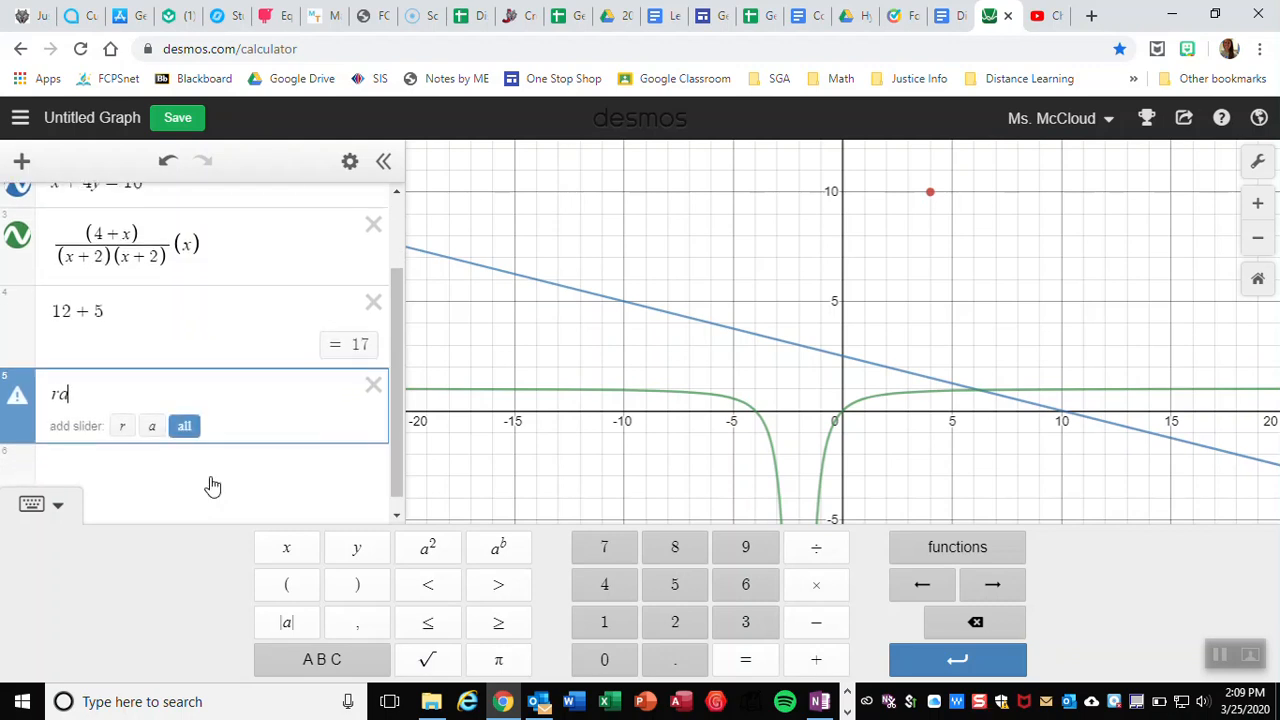
Step: Insert an empty square root in the fifth expression line, first by its name sqrt and again with the on-screen keypad
type("sqrt")
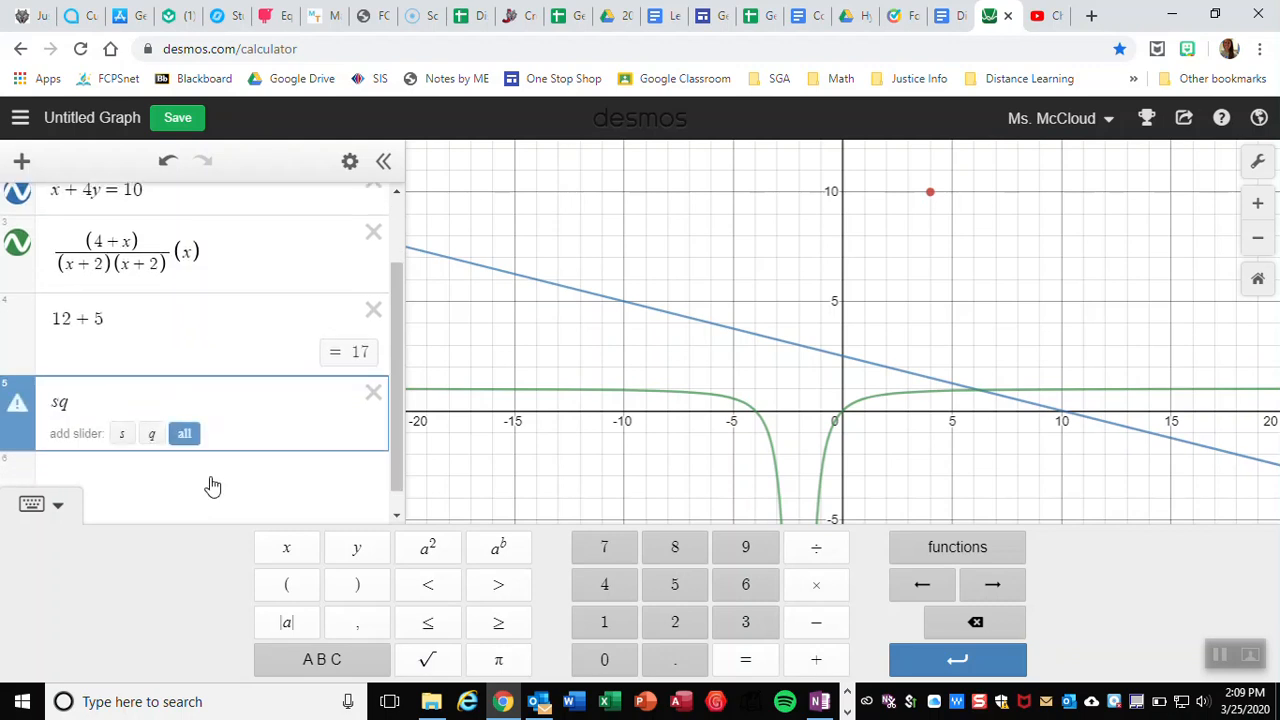
key("BackSpace")
key("BackSpace")
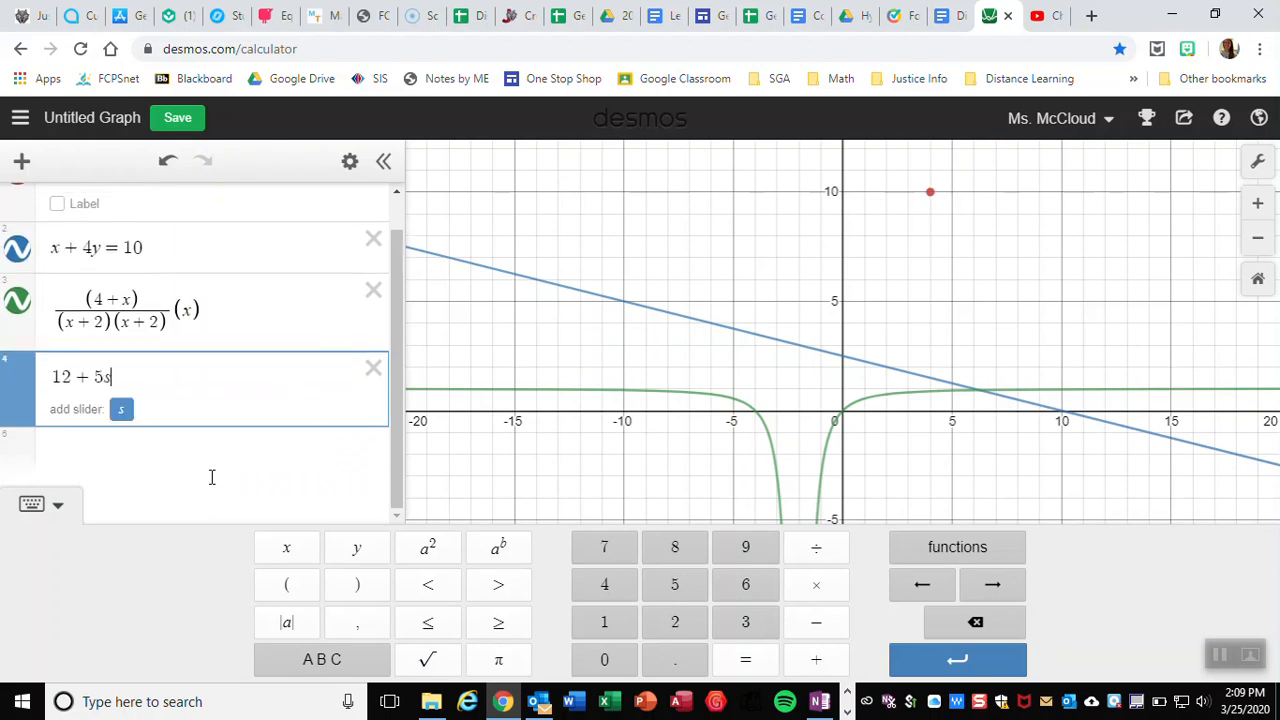
key("Return")
type("s")
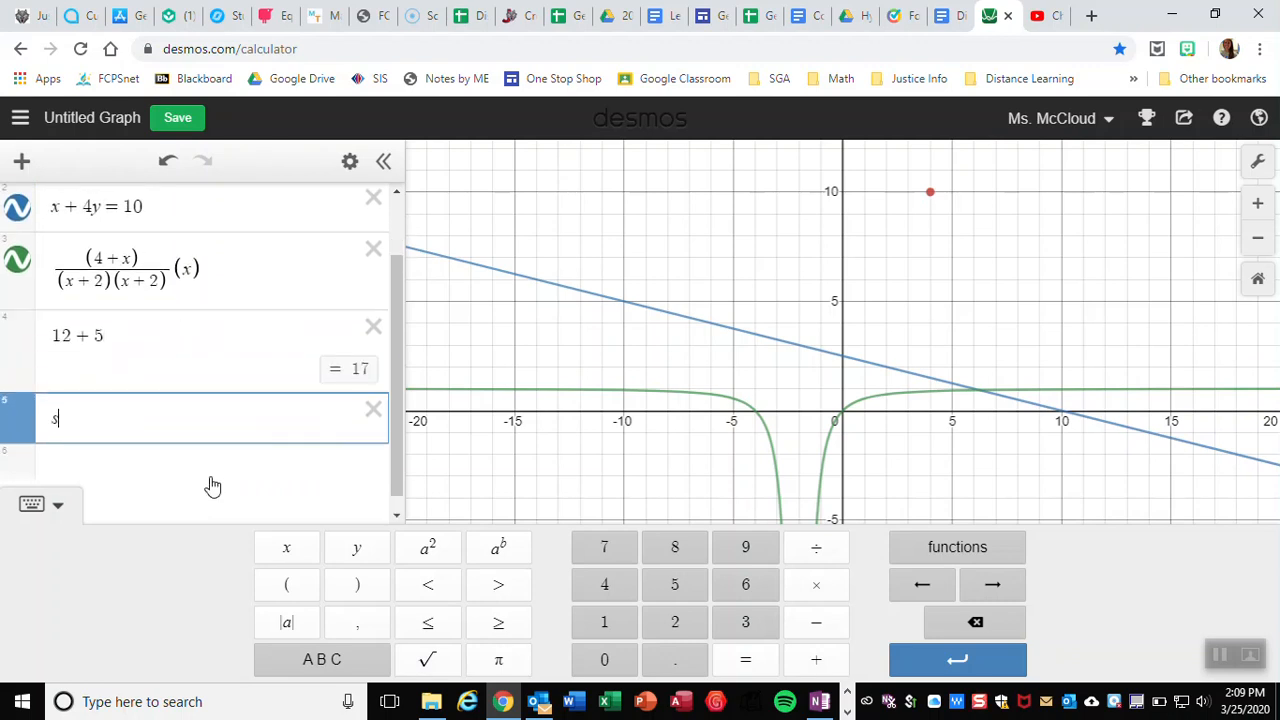
type("qrt")
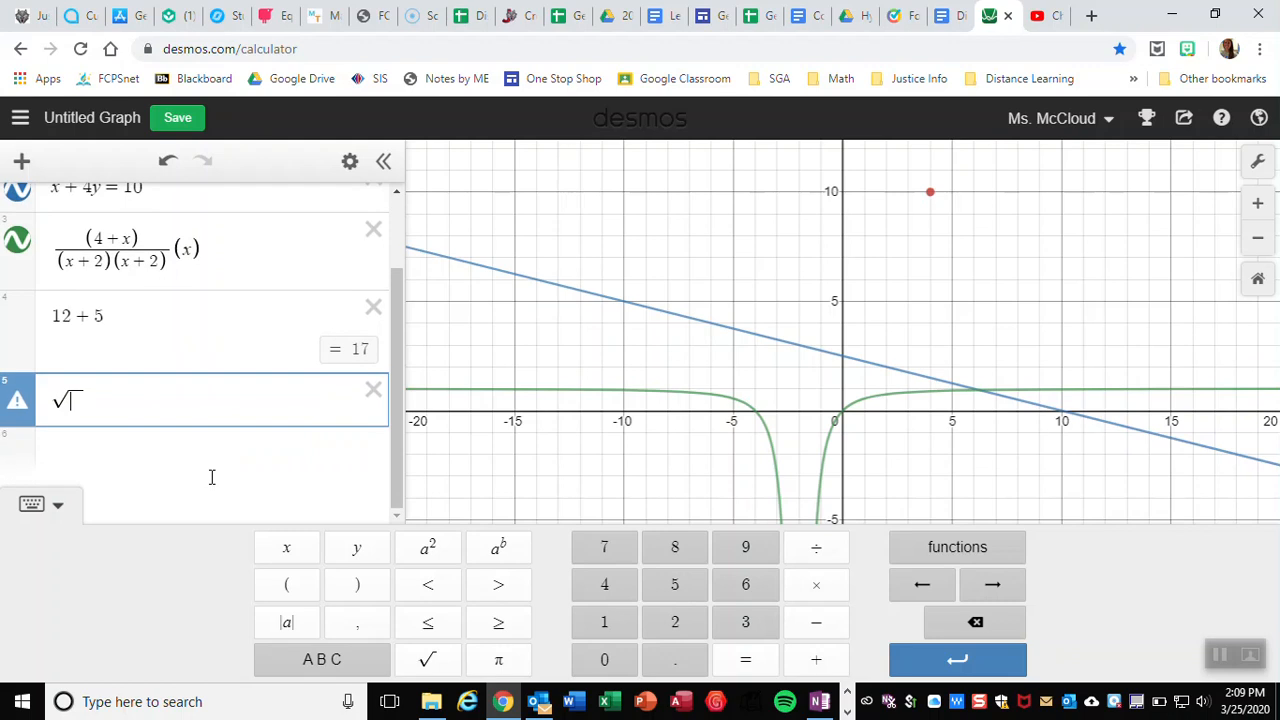
key("BackSpace")
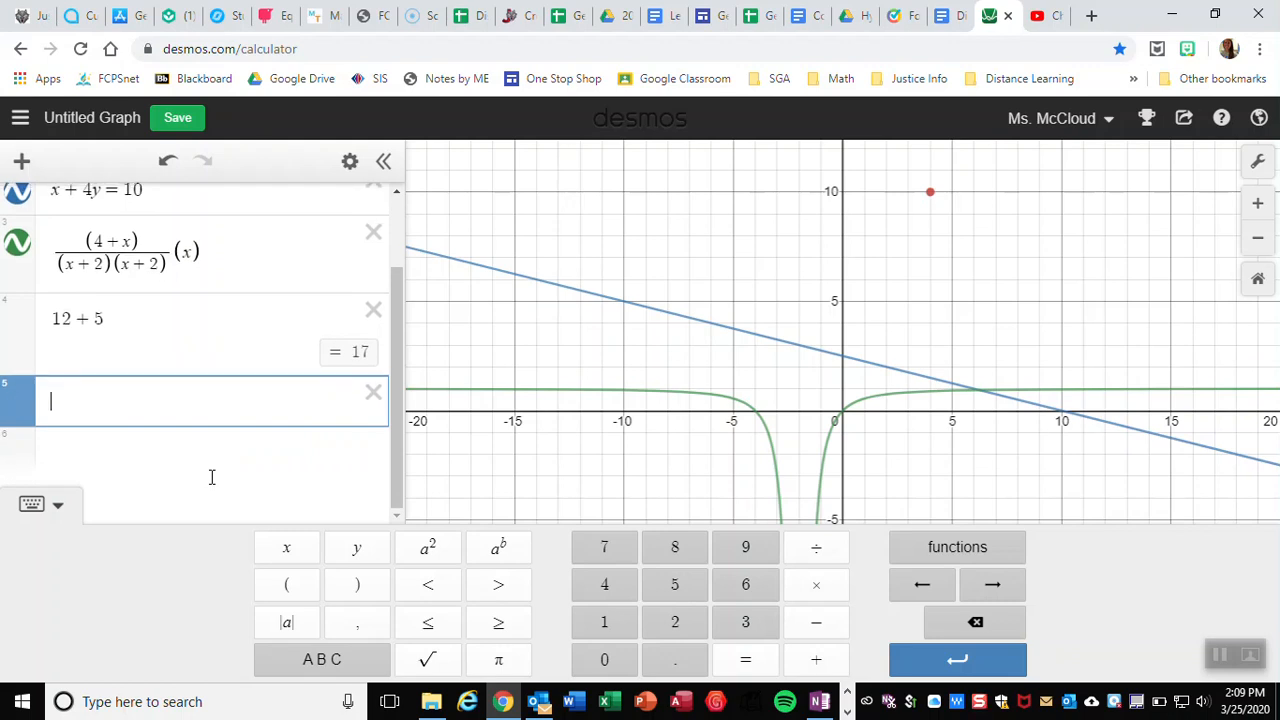
left_click(423, 663)
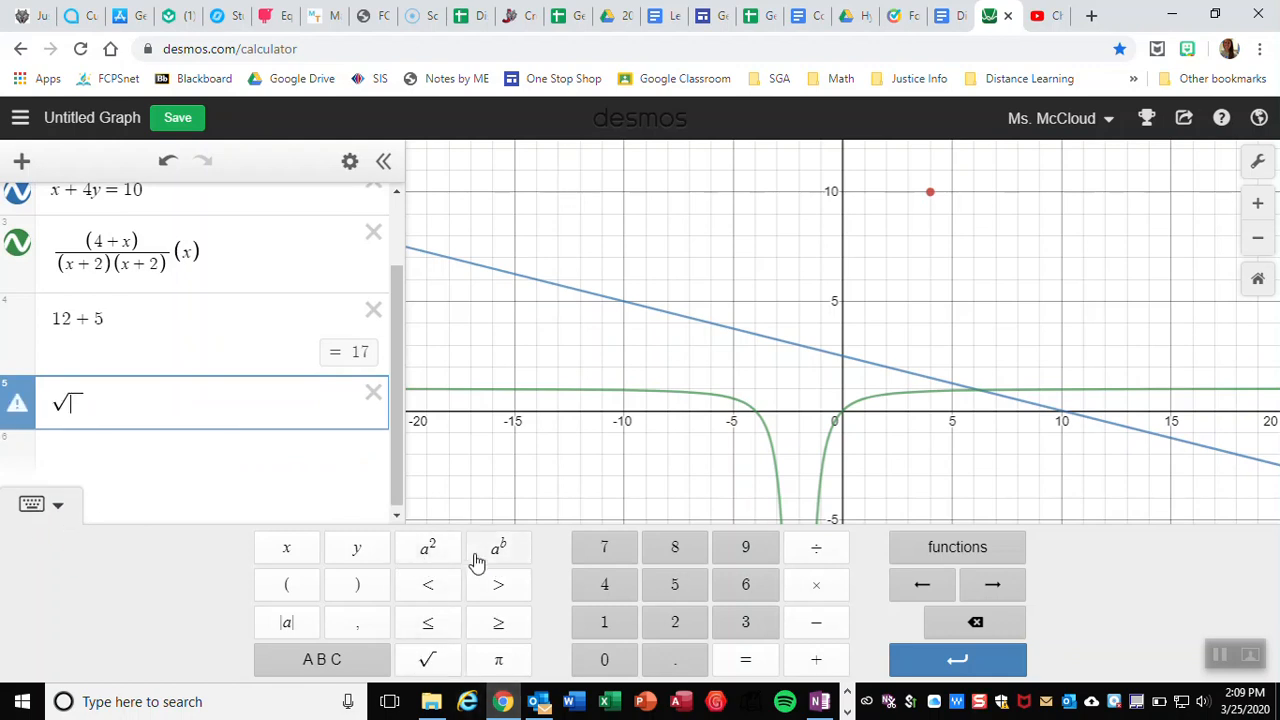
Step: Calculate 4² in the sixth expression line and again in the seventh with the keypad's squaring function, and hide the keypad
left_click(221, 467)
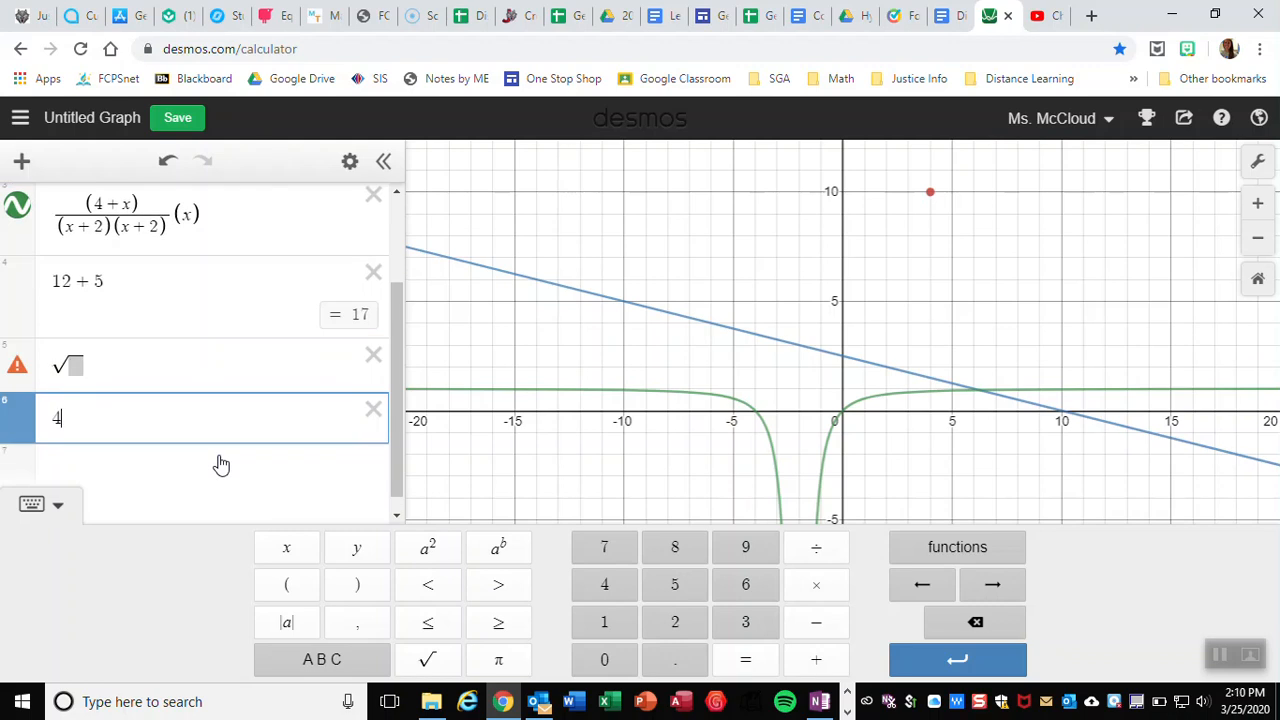
type("4^2")
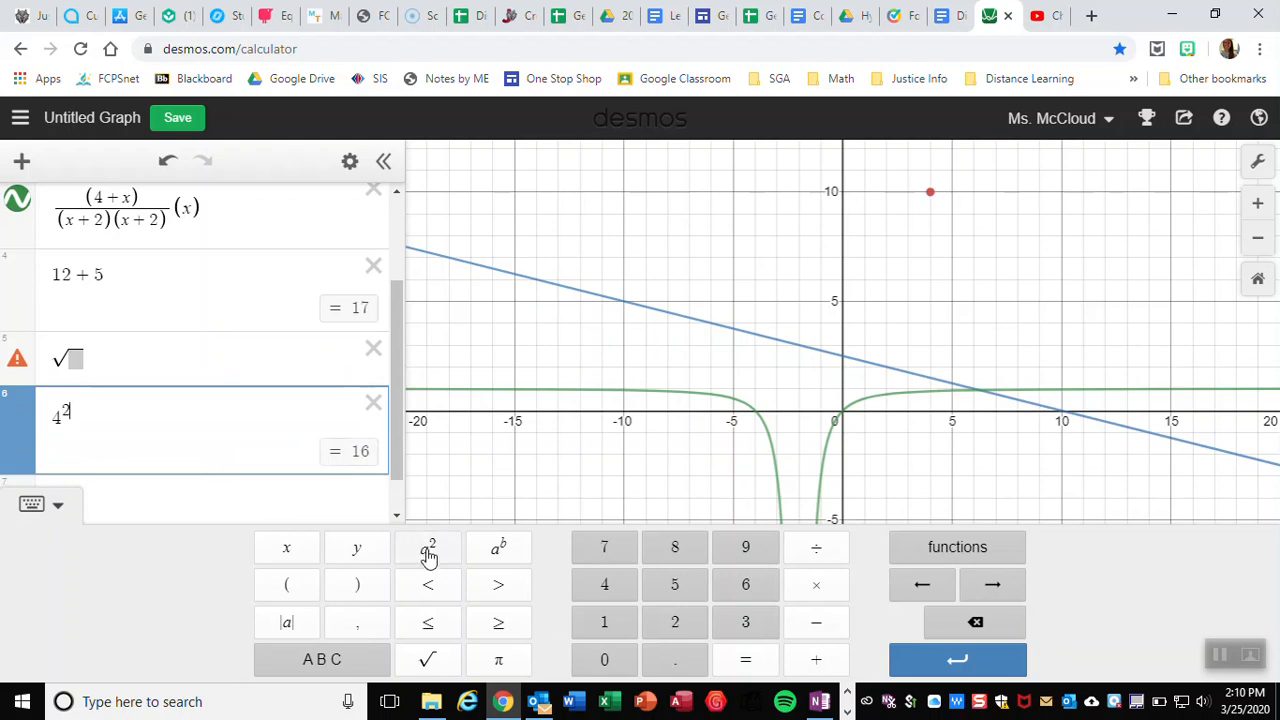
key("Return")
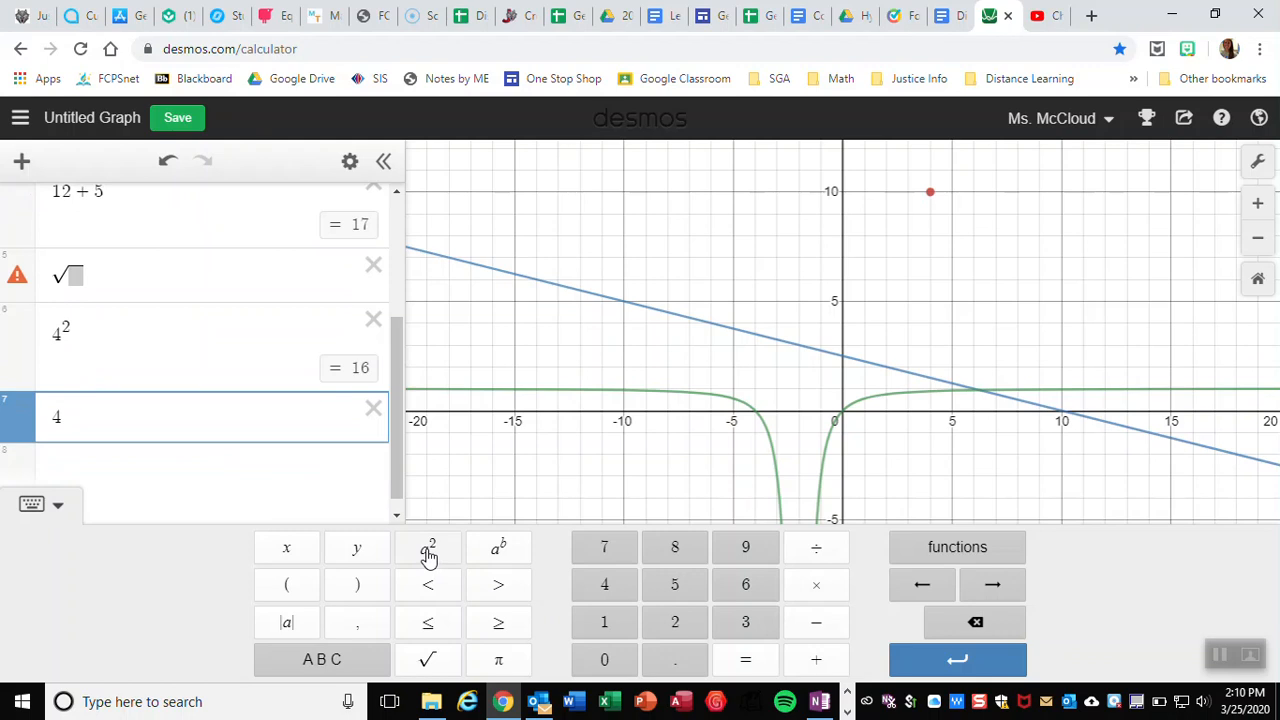
type("4")
left_click(428, 555)
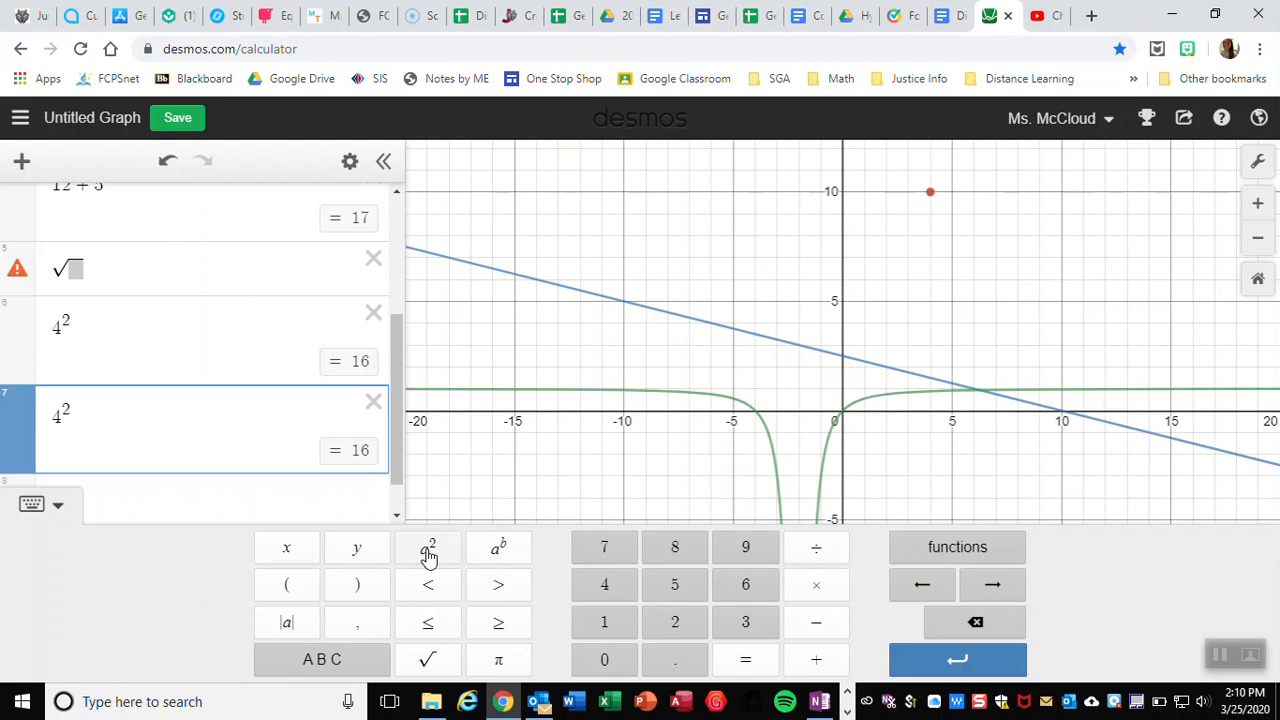
left_click(40, 504)
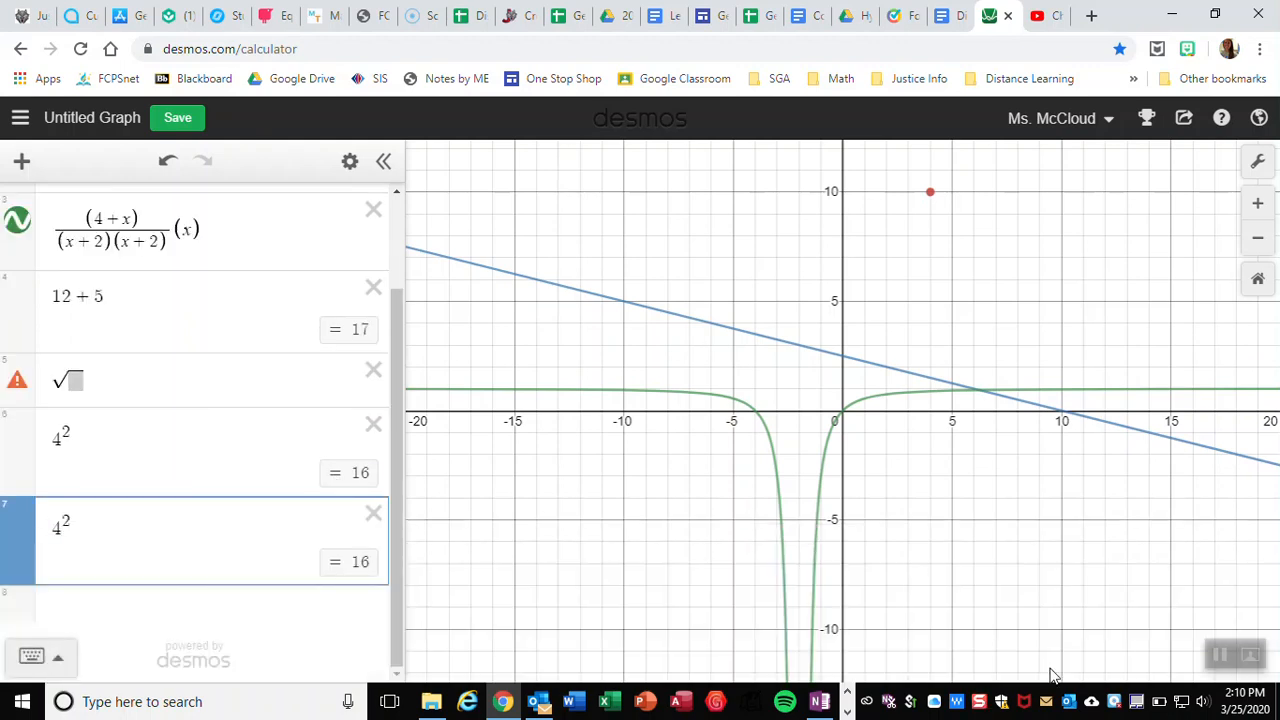